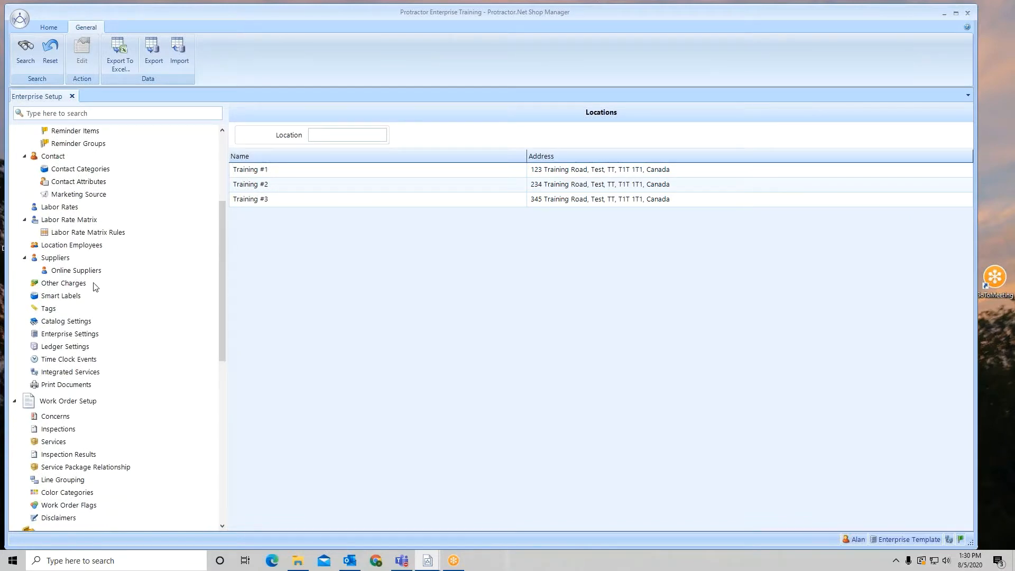
- Add a new entry to the enterprise Other Charges with code O and type Other Charge
click(66, 283)
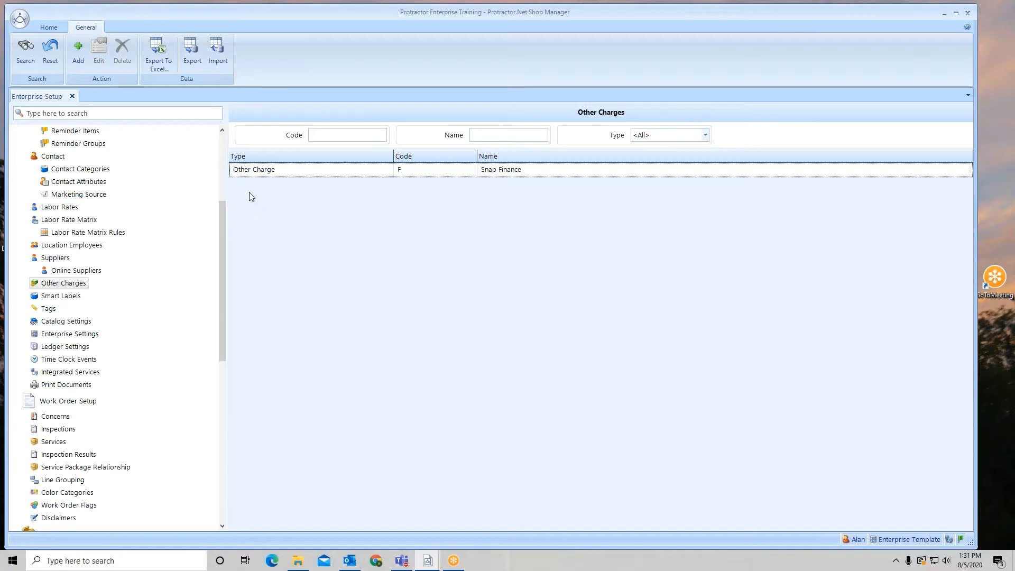
click(80, 46)
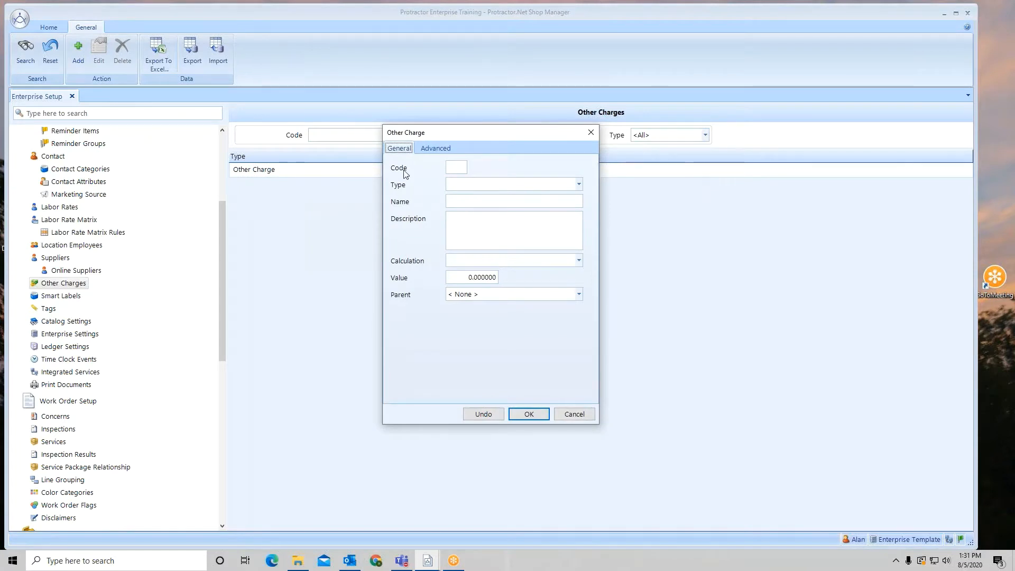
drag(463, 132, 535, 143)
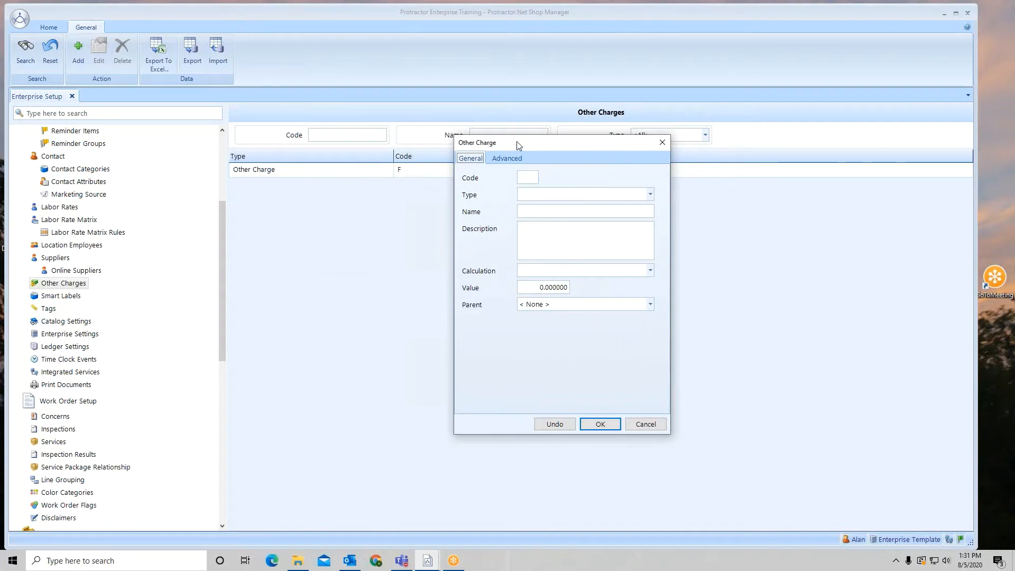
click(524, 181)
text(O)
click(650, 195)
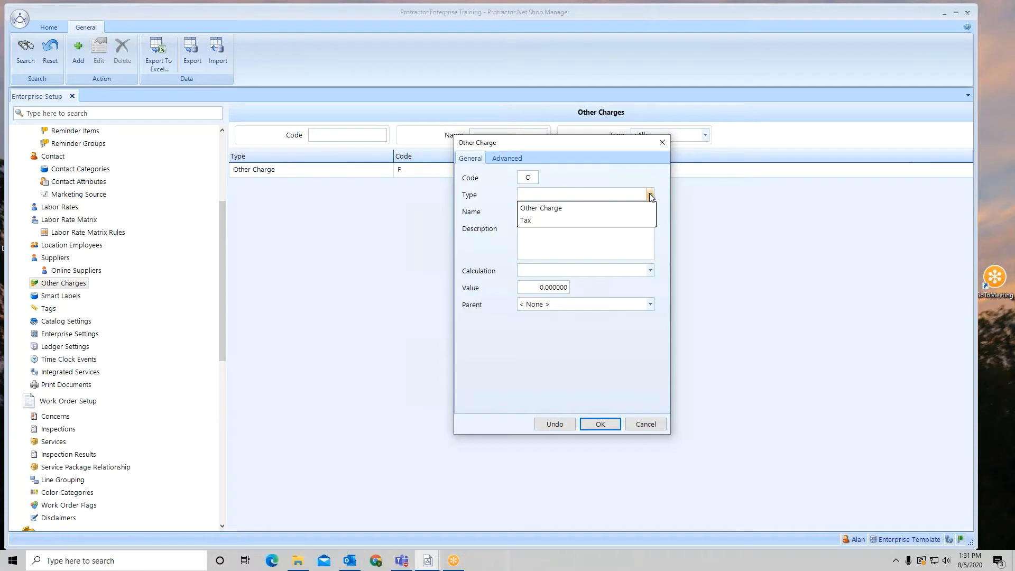
click(560, 208)
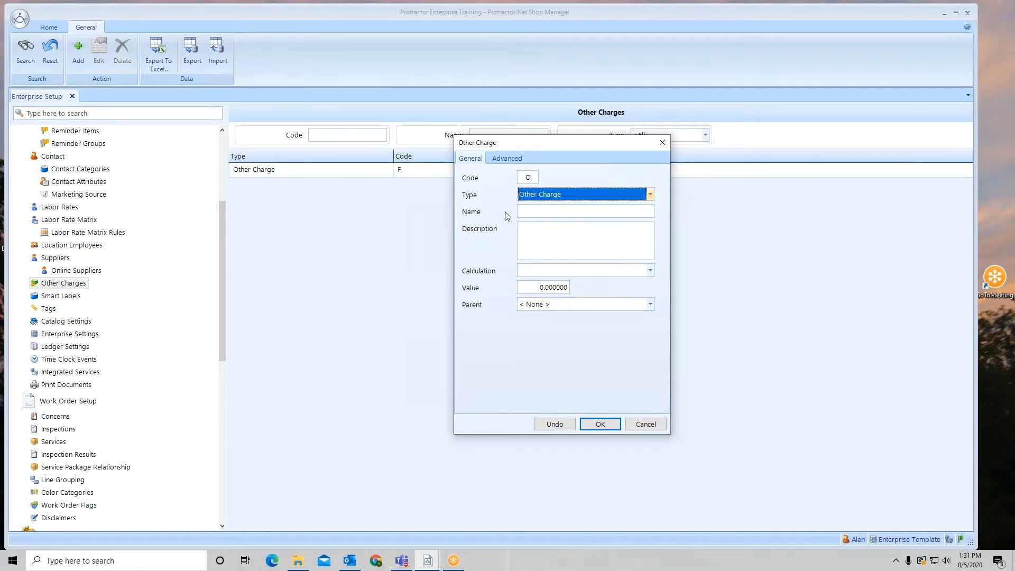
- Name the new charge "Oil Filter Disposal" and describe it as "disposal charge for oil filters"
click(536, 212)
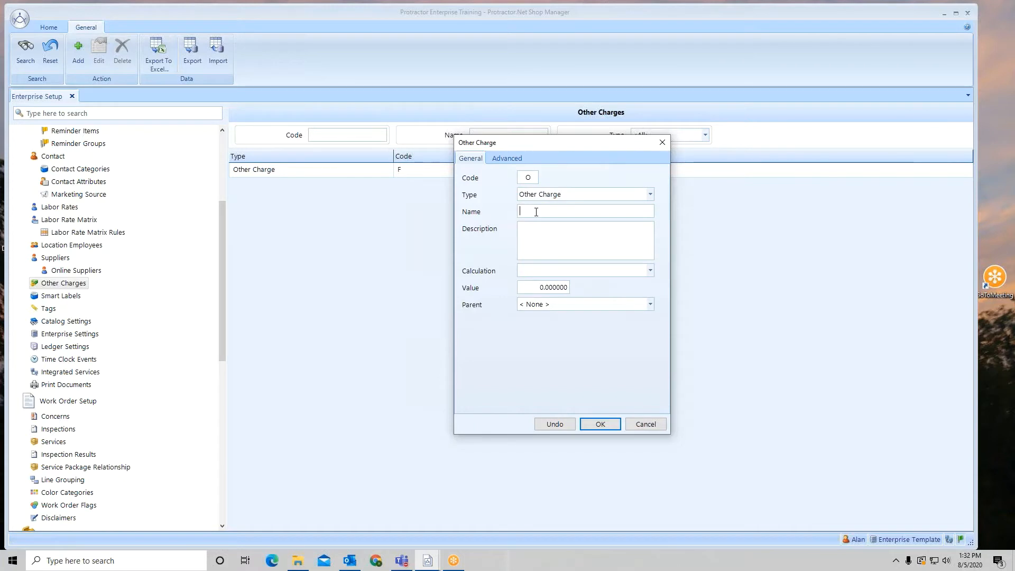
text(Oil Filter Disposal)
click(542, 228)
text(disposal charge for oil filters)
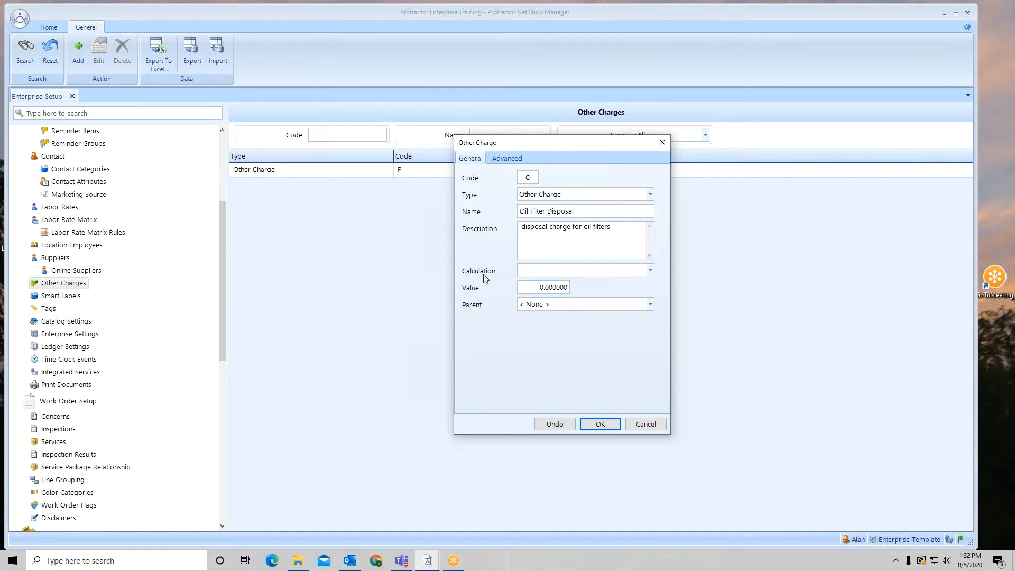
- Set the charge's calculation to Fixed Amount Per Item with a value of $2.00 and no parent
click(651, 270)
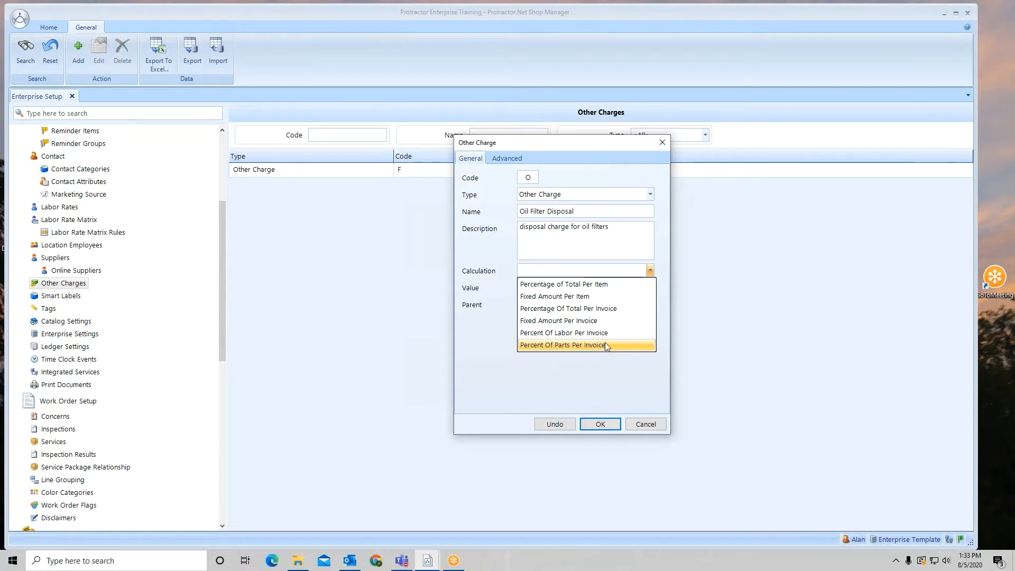
click(589, 296)
click(565, 290)
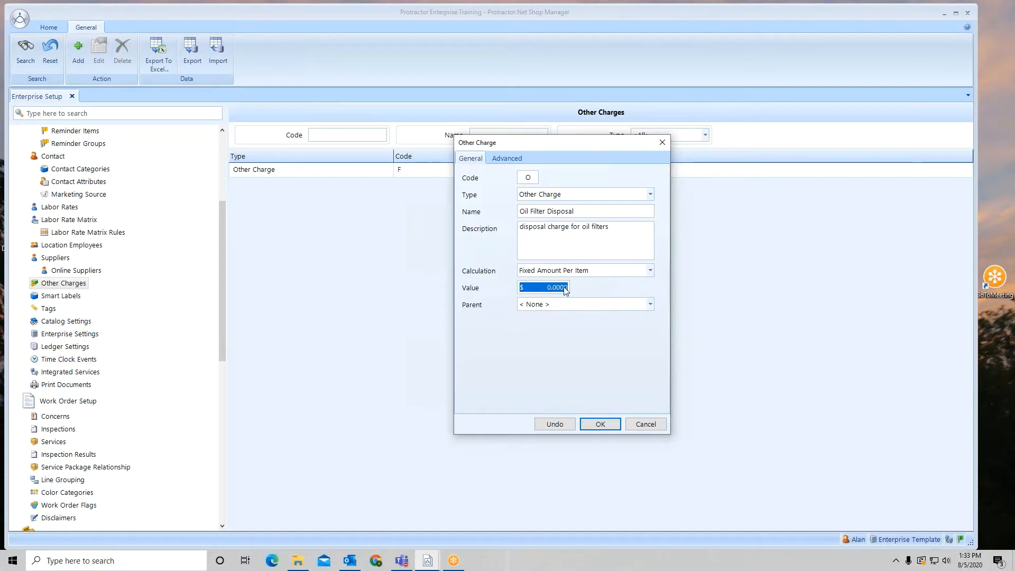
text(2.0)
click(650, 305)
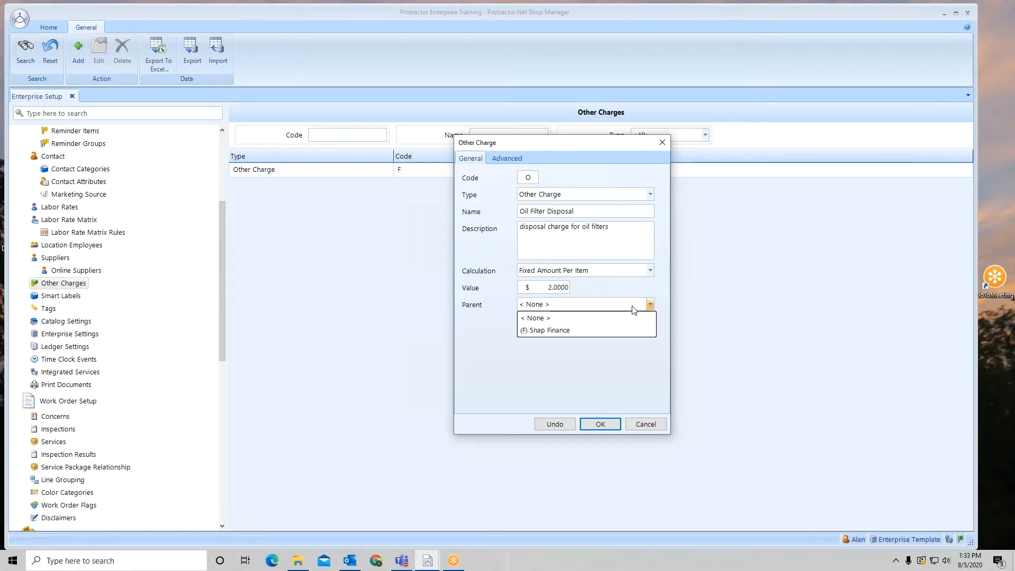
click(567, 318)
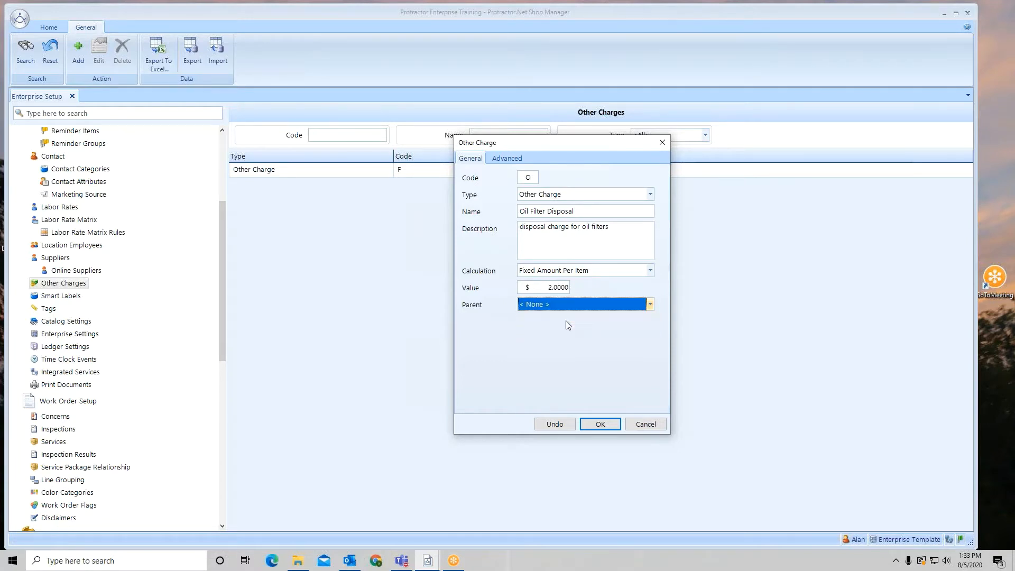
- Review the charge's advanced conditions, tax options and calculation choices, and save the Oil Filter Disposal charge
click(499, 156)
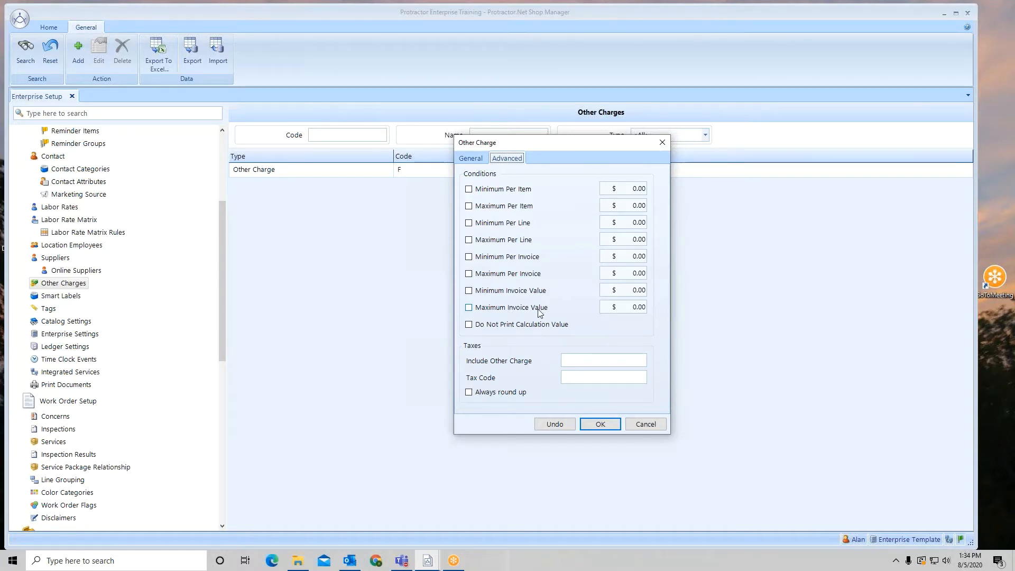
click(471, 158)
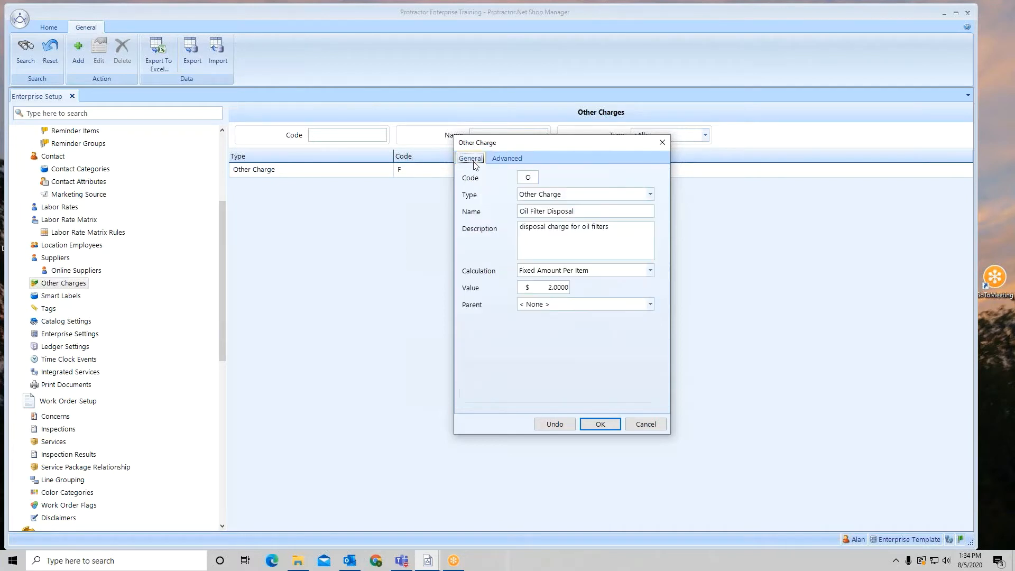
click(650, 271)
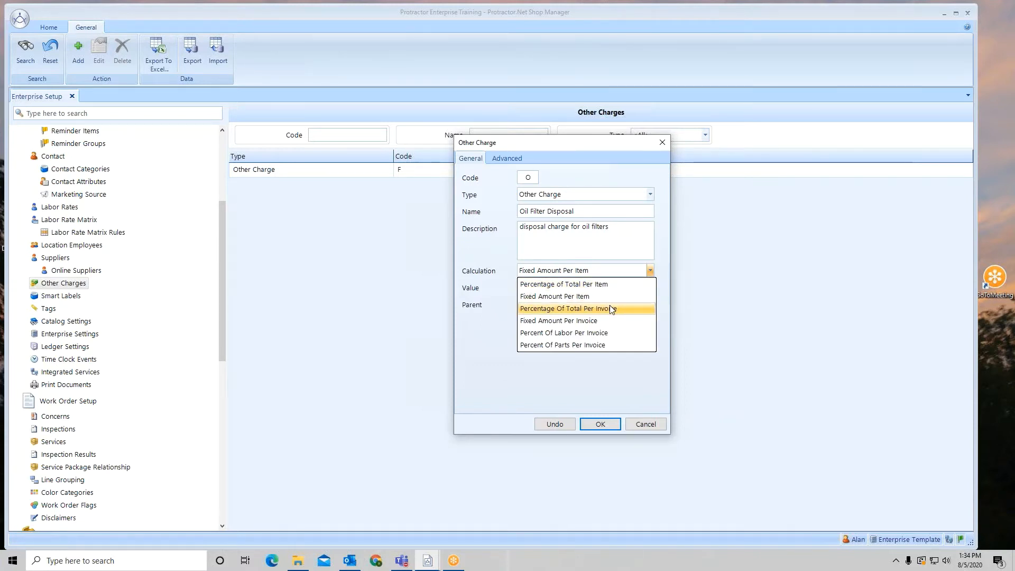
click(499, 159)
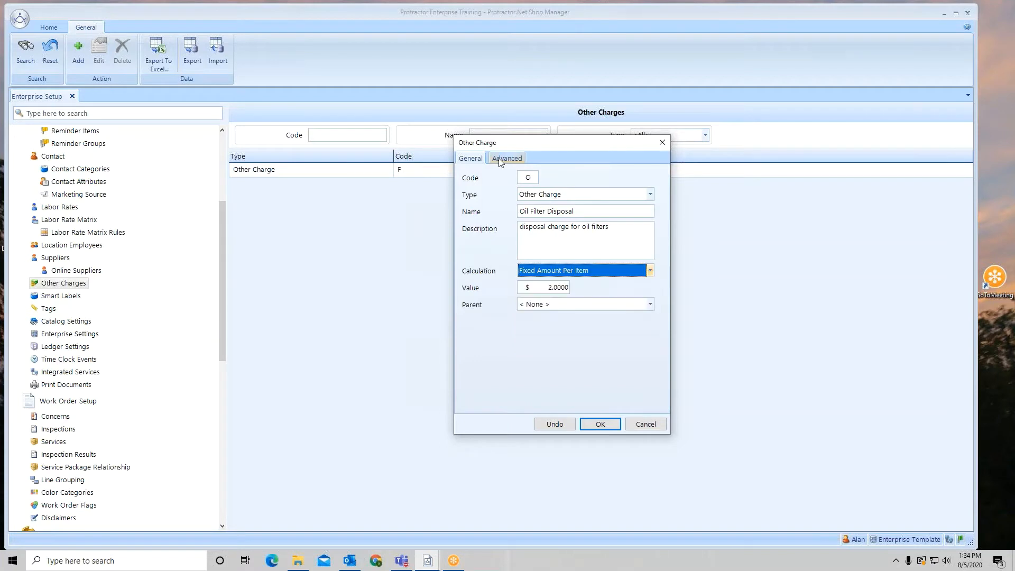
click(499, 158)
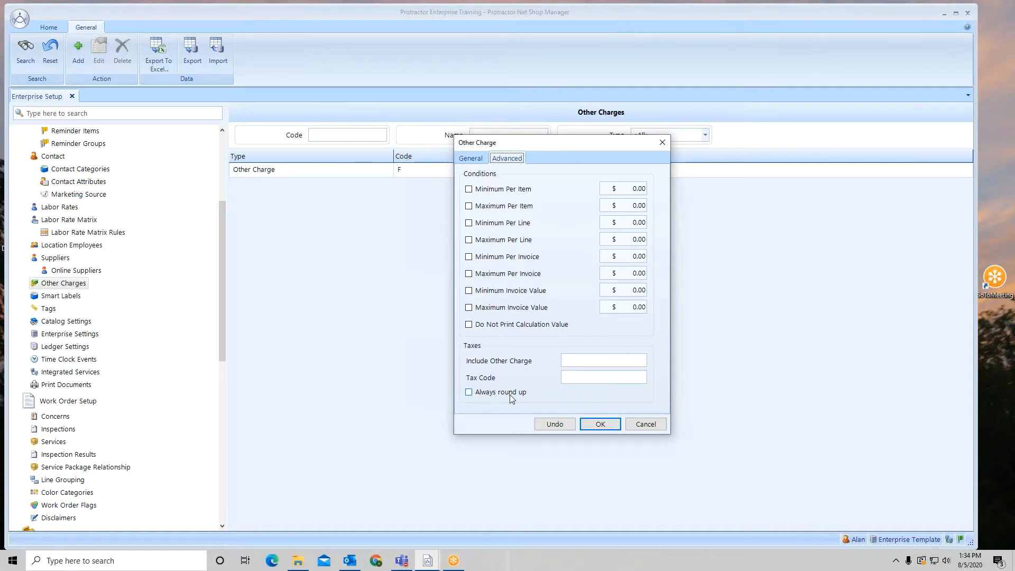
click(472, 159)
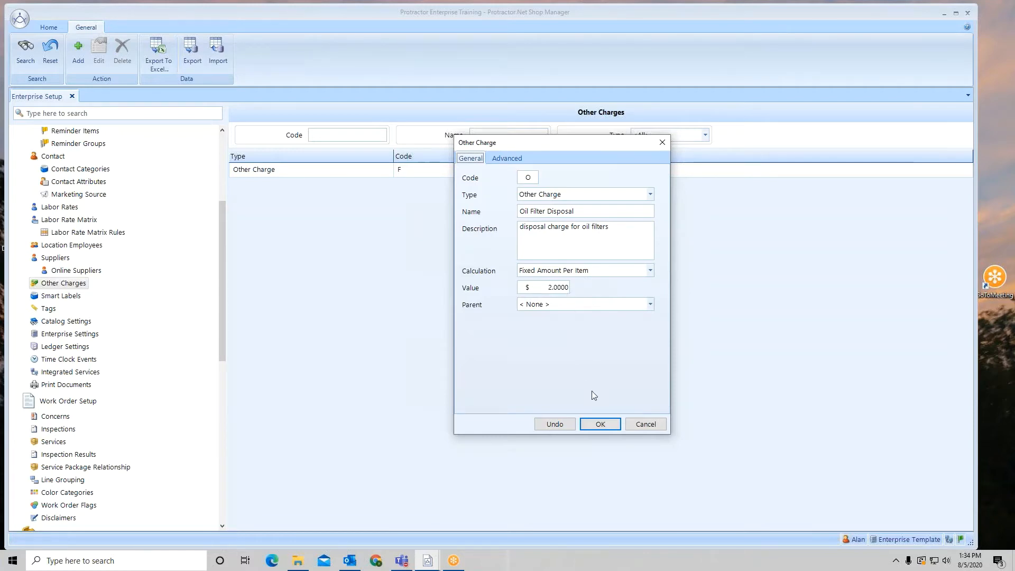
click(601, 424)
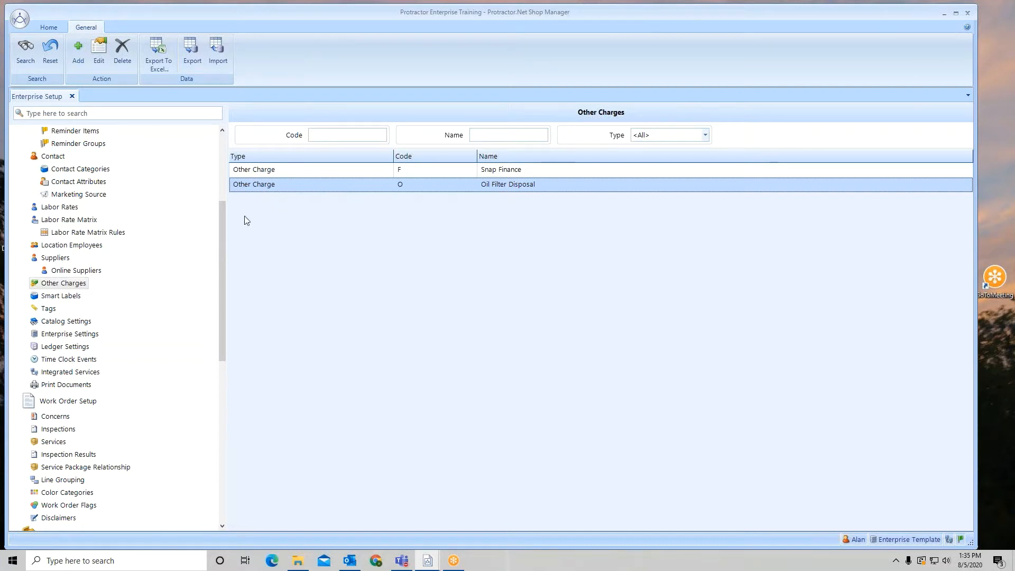
- Edit the Training #2 location so that the Oil Filter Disposal other charge is downloaded to it
drag(223, 234, 187, 144)
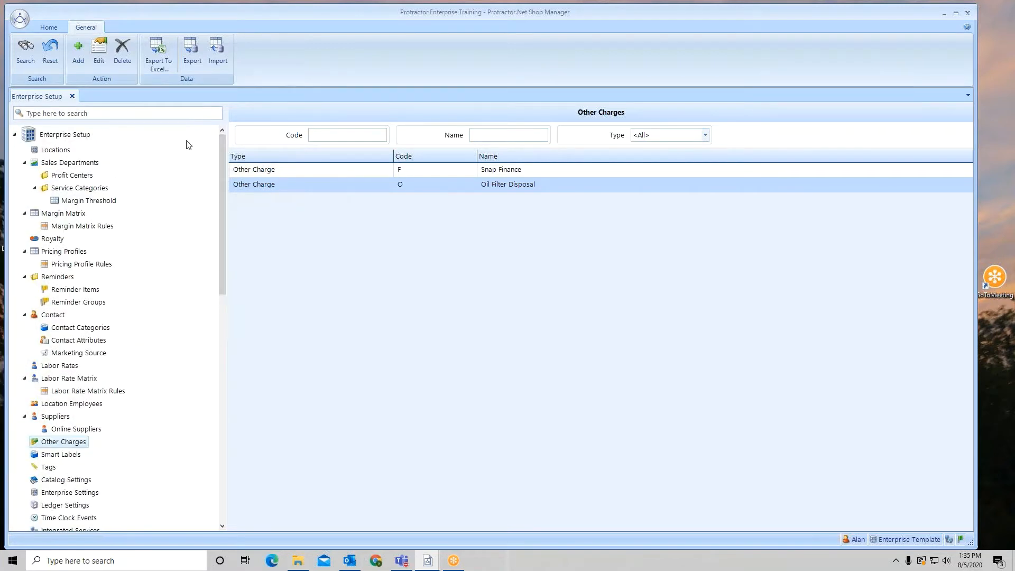
click(58, 152)
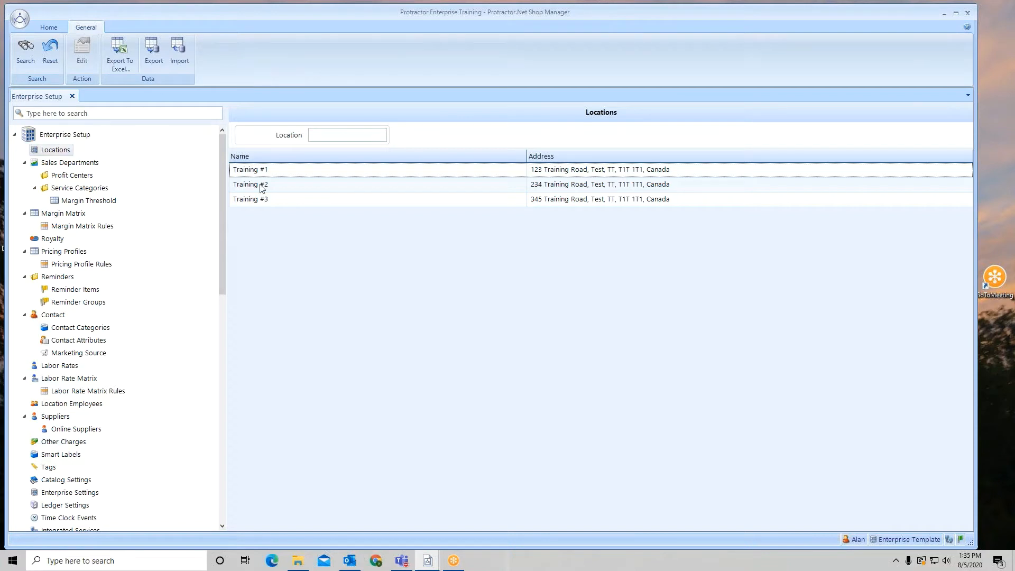
click(287, 187)
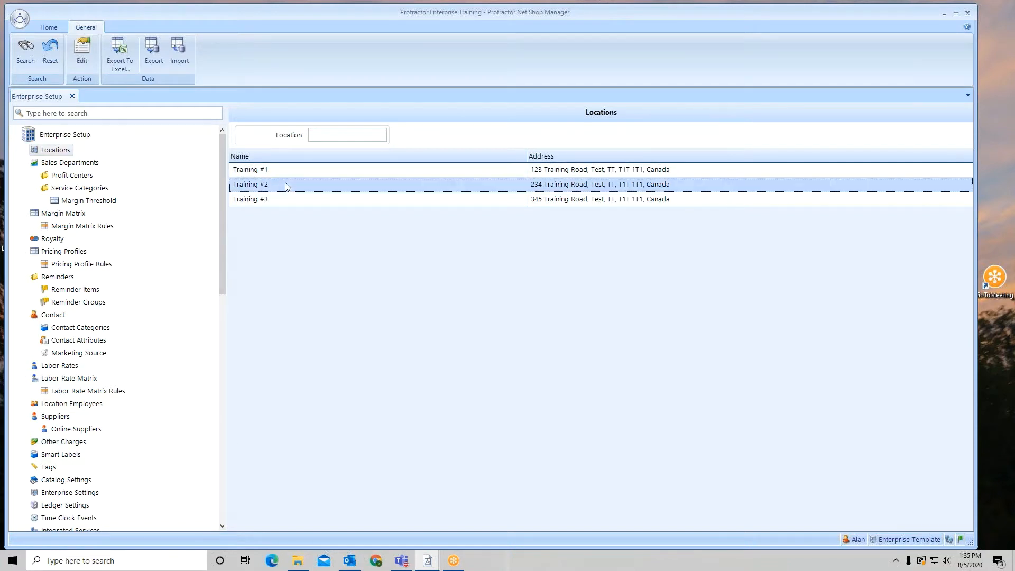
right_click(285, 186)
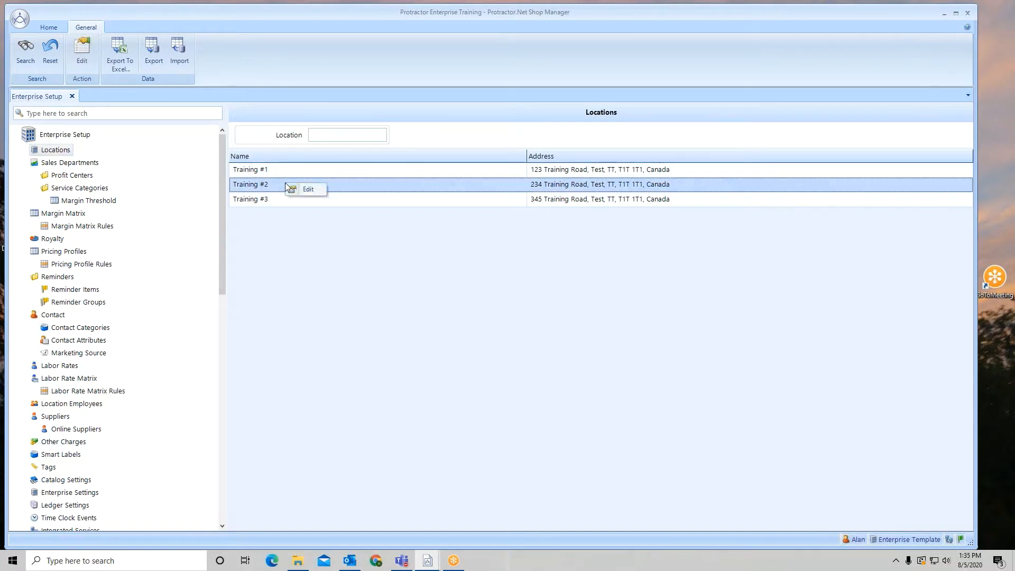
click(304, 191)
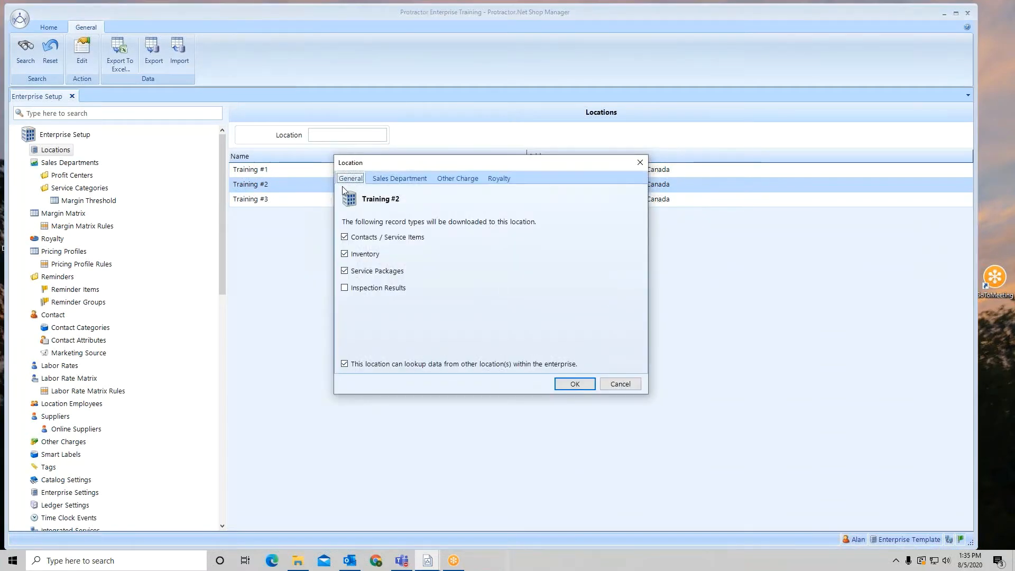
click(453, 181)
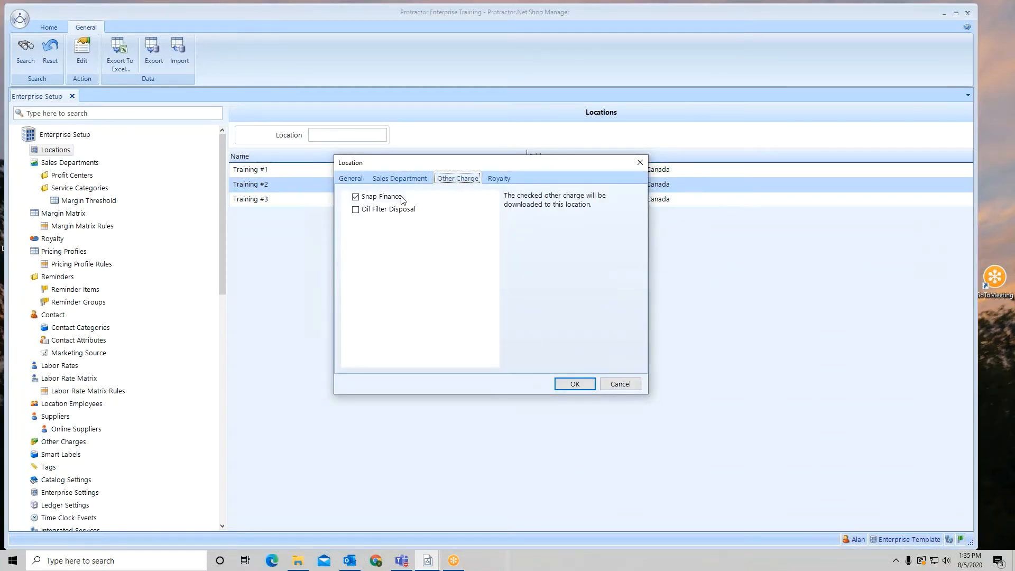
click(355, 210)
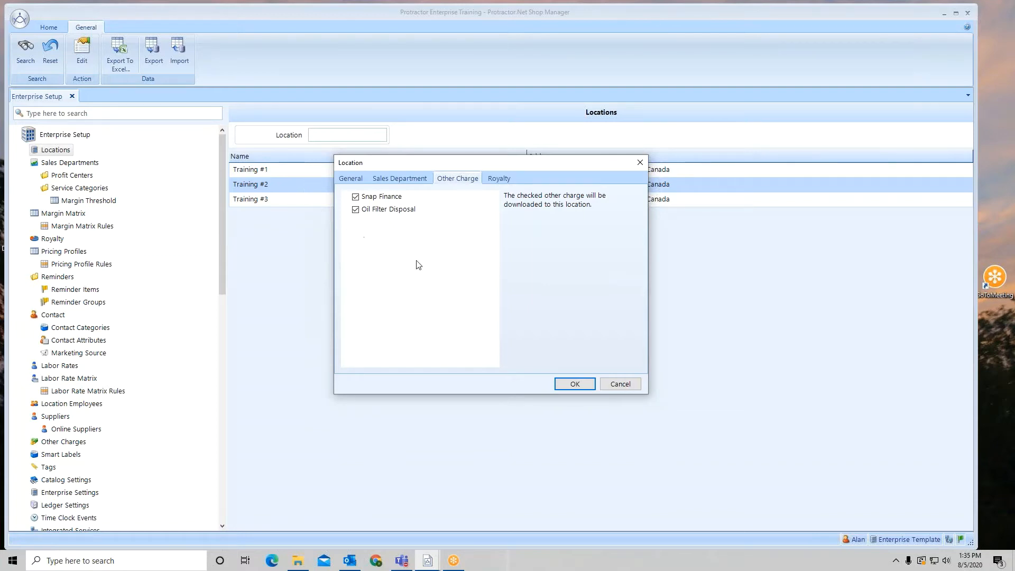
click(574, 385)
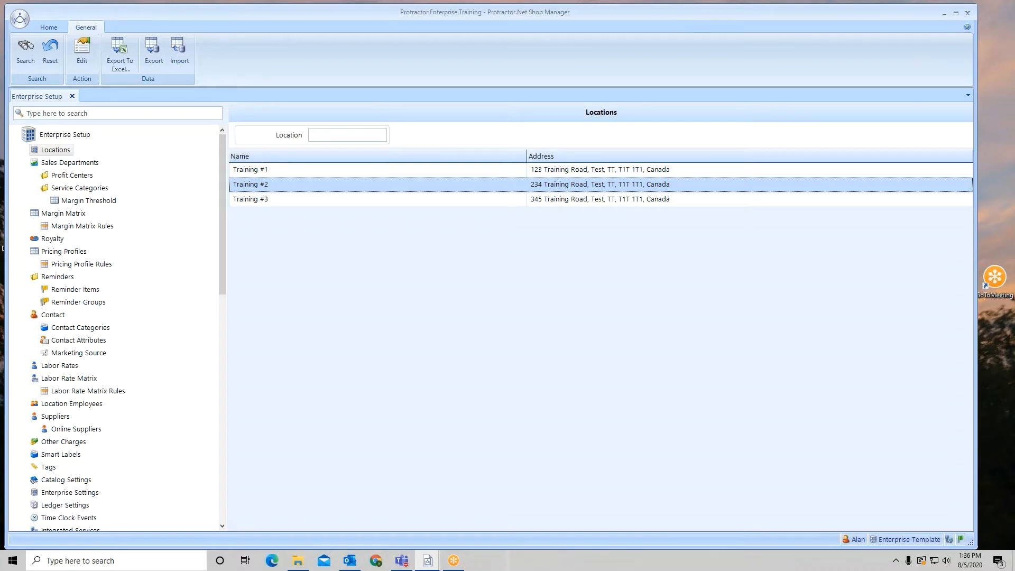
- Switch to the Training #2 location's Shop Manager window and check the details of its Oil Filter Disposal charge
click(1001, 204)
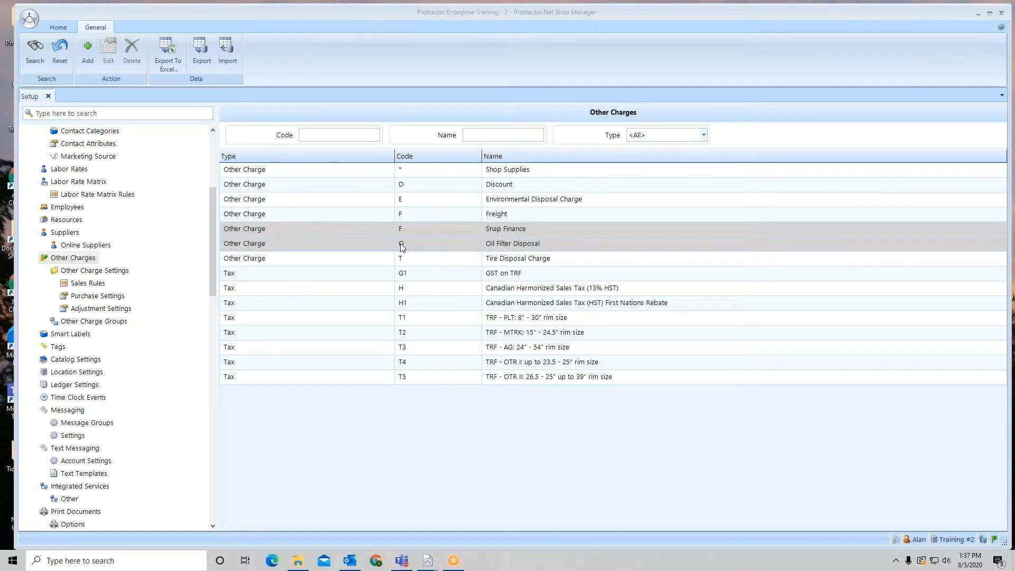
click(501, 246)
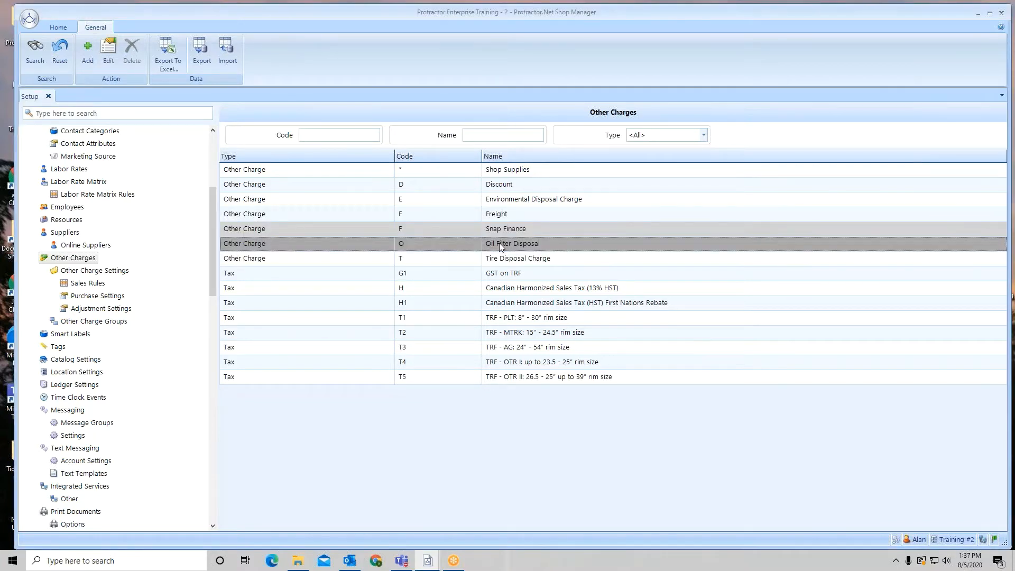
right_click(499, 243)
click(520, 263)
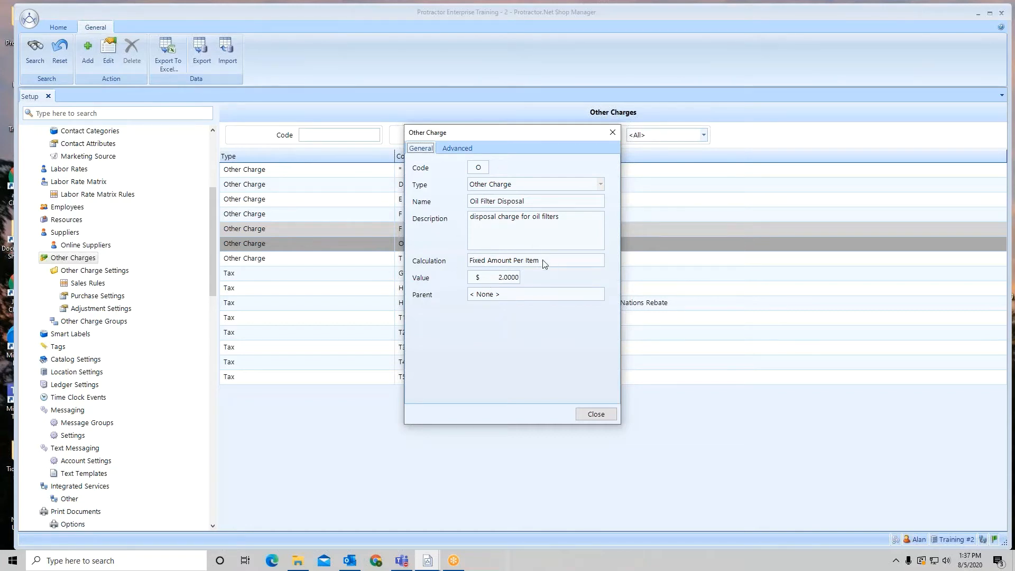
click(595, 414)
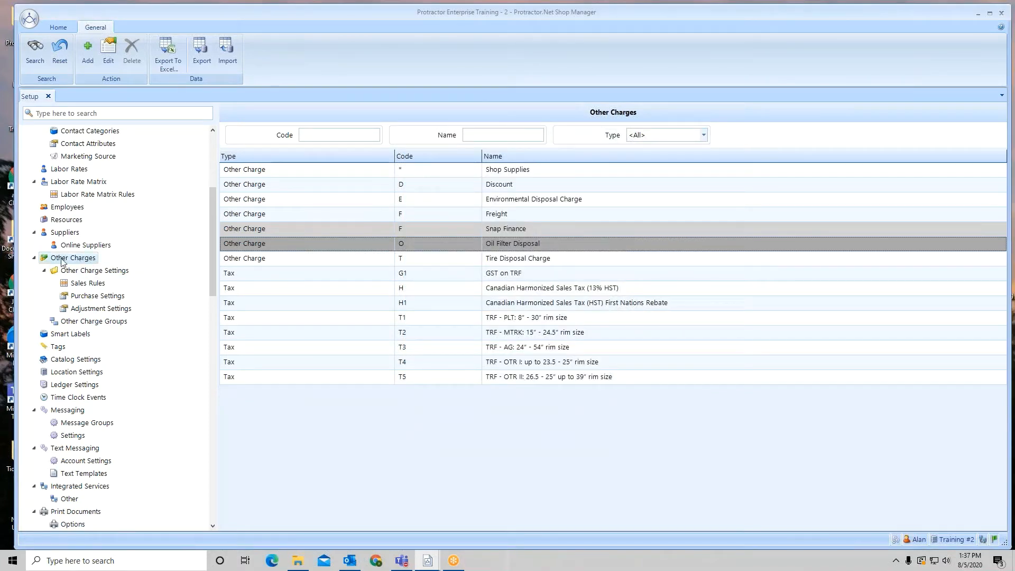
- Open the sales rules under the other charge settings and show those for the Oil Filter Disposal charge
click(79, 287)
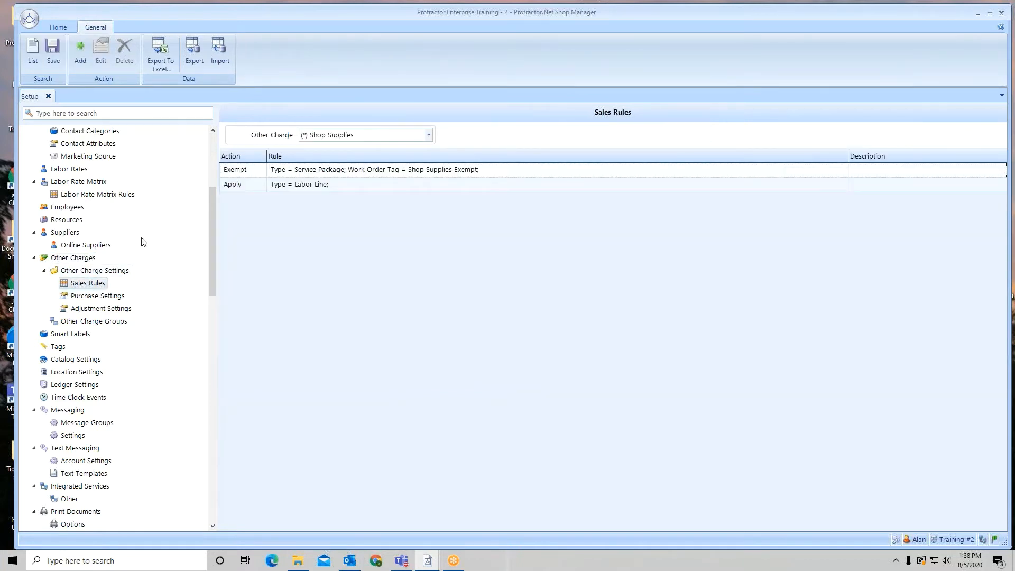
click(429, 136)
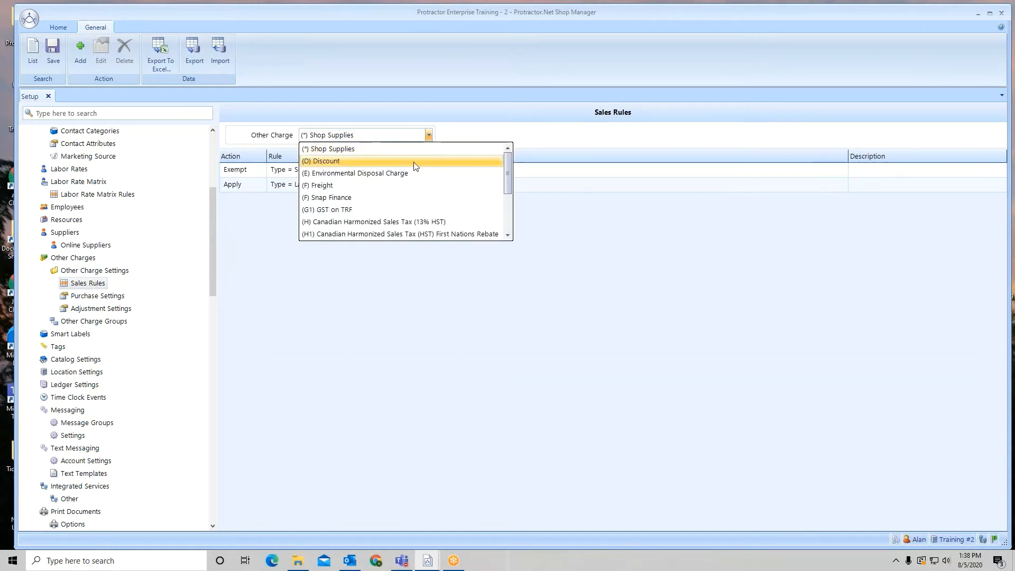
scroll(415, 166, down, 1)
scroll(415, 167, down, 2)
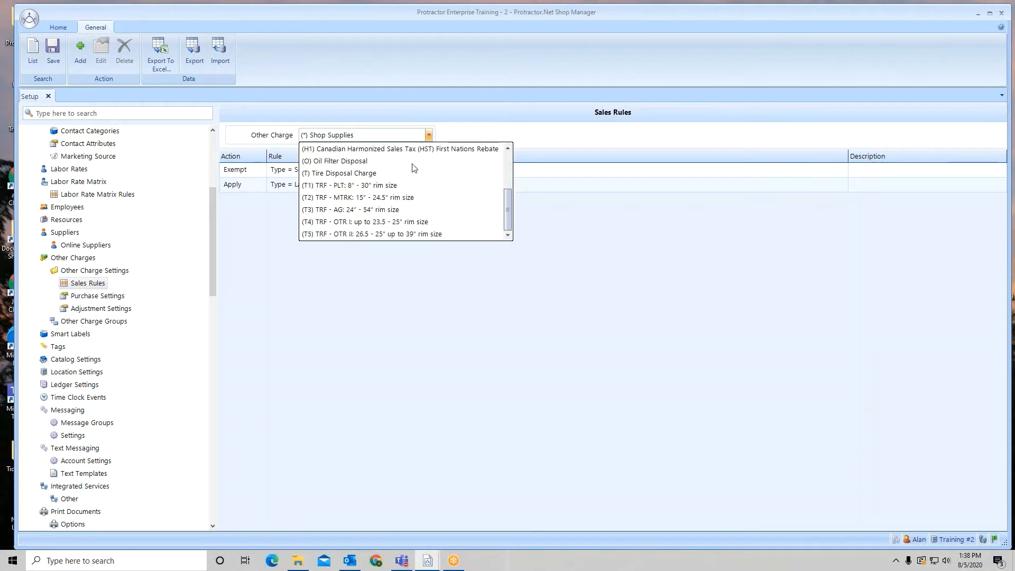
click(331, 162)
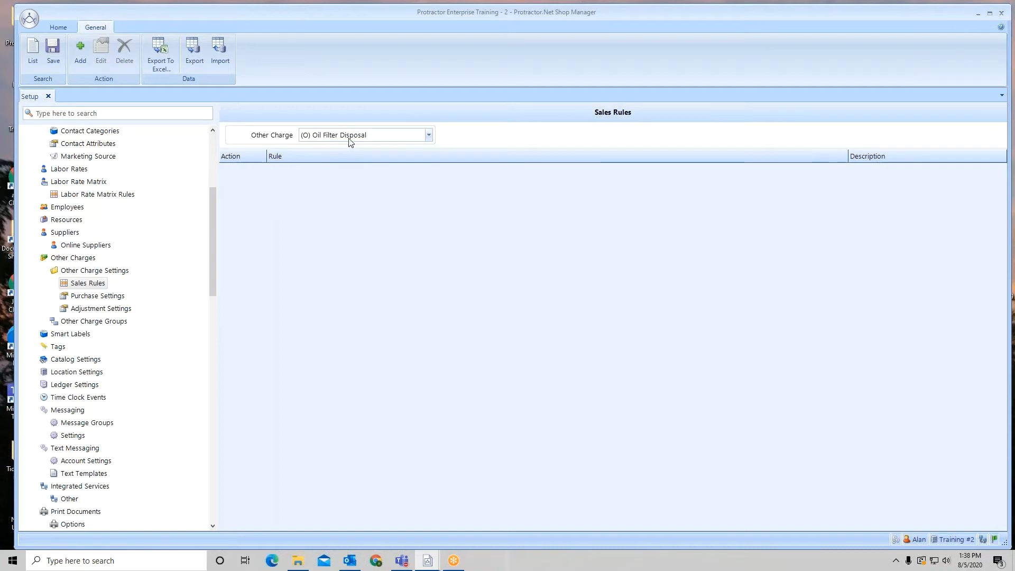
- Add a new sales rule for Oil Filter Disposal that applies to Material, leaving the material description condition off
click(79, 55)
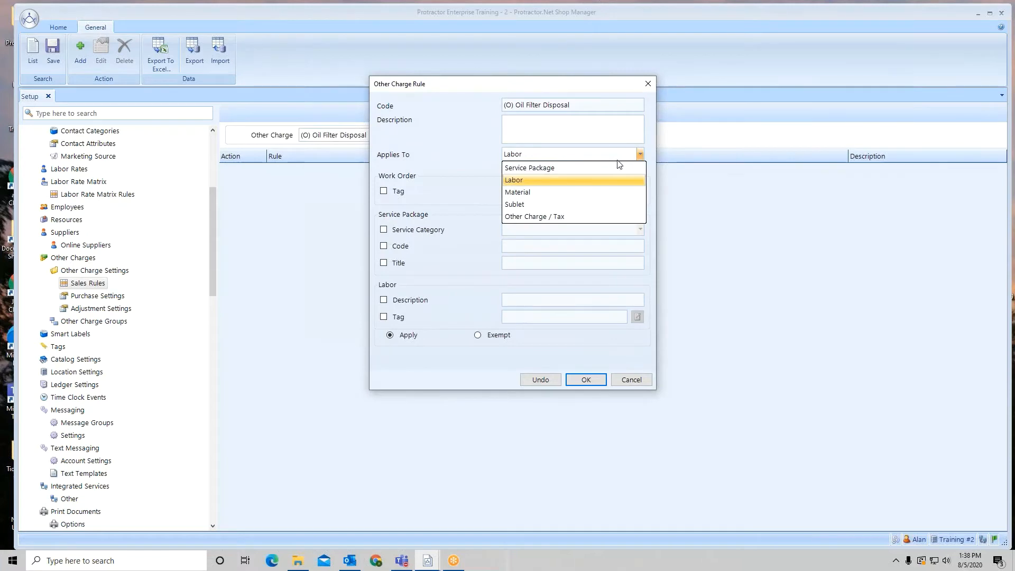
click(531, 192)
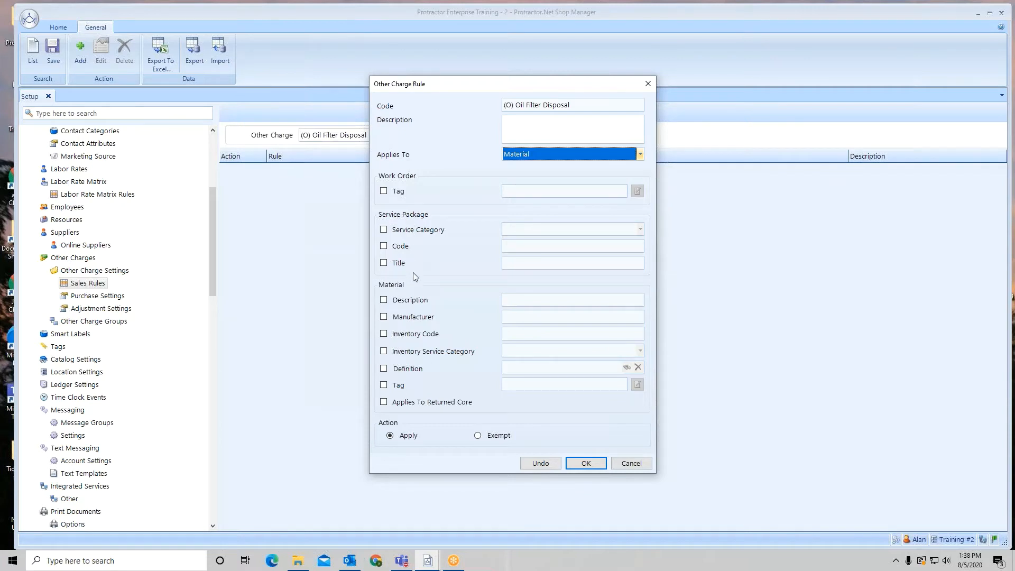
click(384, 300)
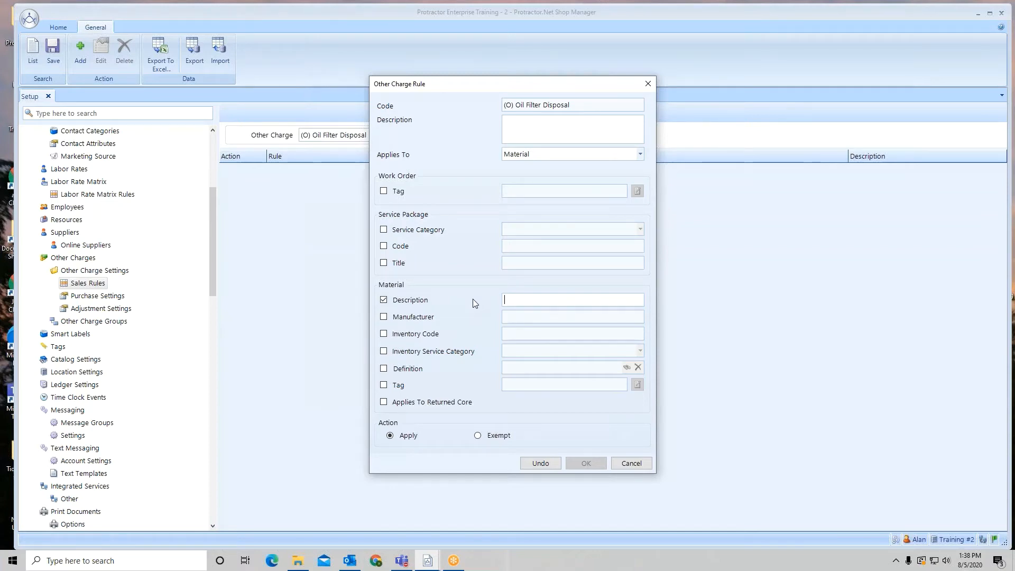
click(384, 300)
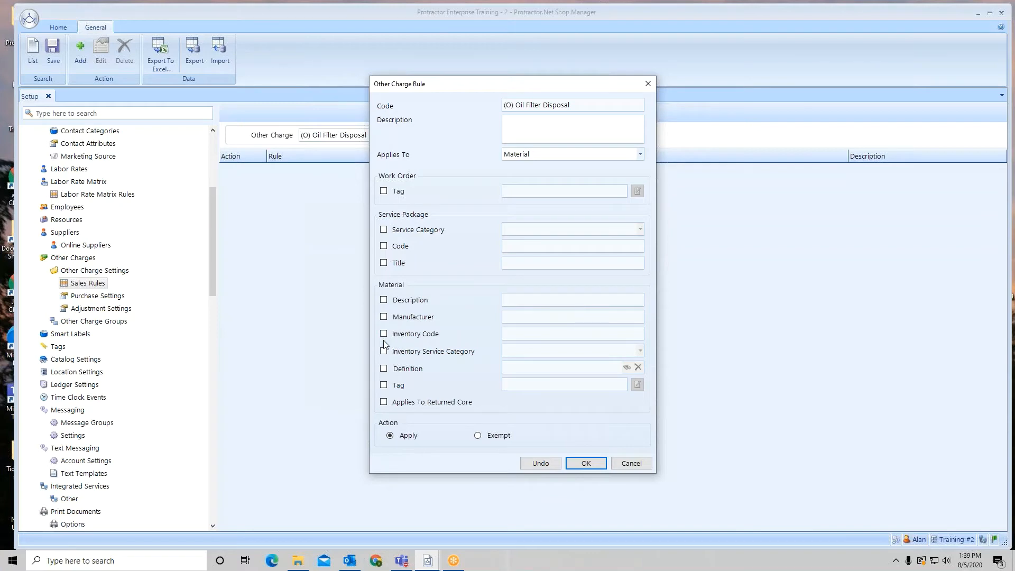
- Enable the rule's material Definition condition, find "oil filter" in the part terminology and assign Engine Oil Filter
click(383, 368)
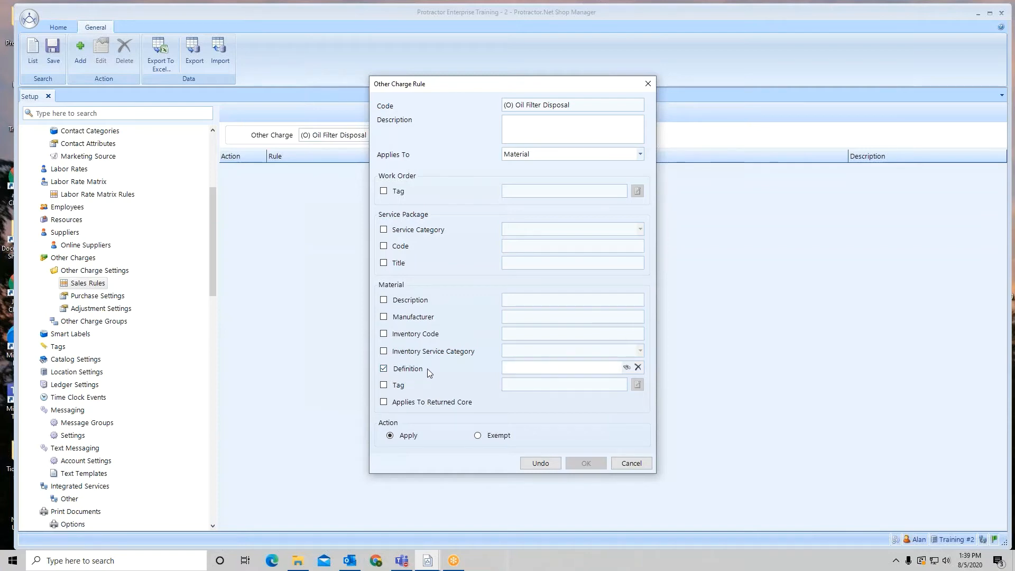
click(627, 368)
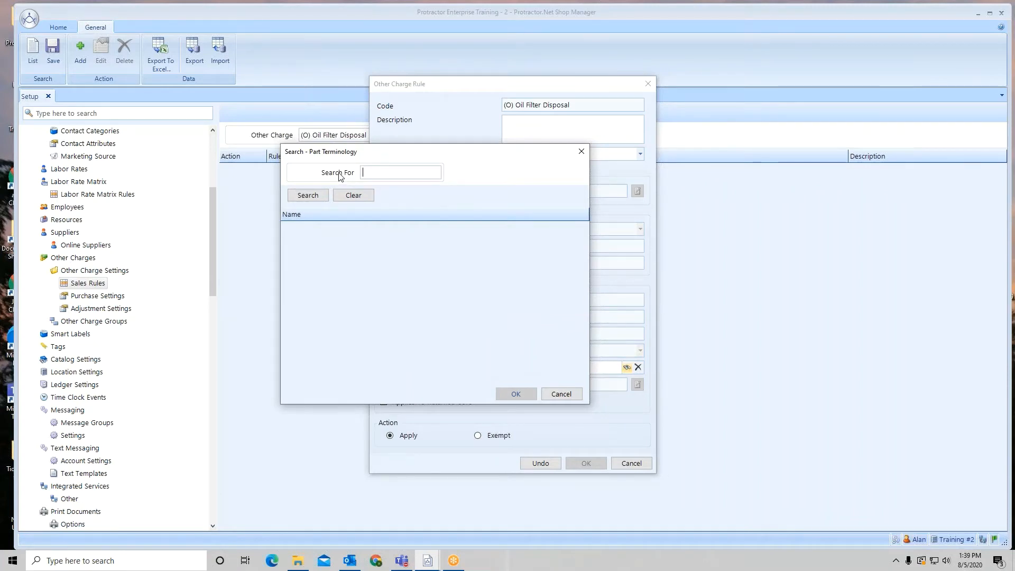
text(oil filter)
key(Return)
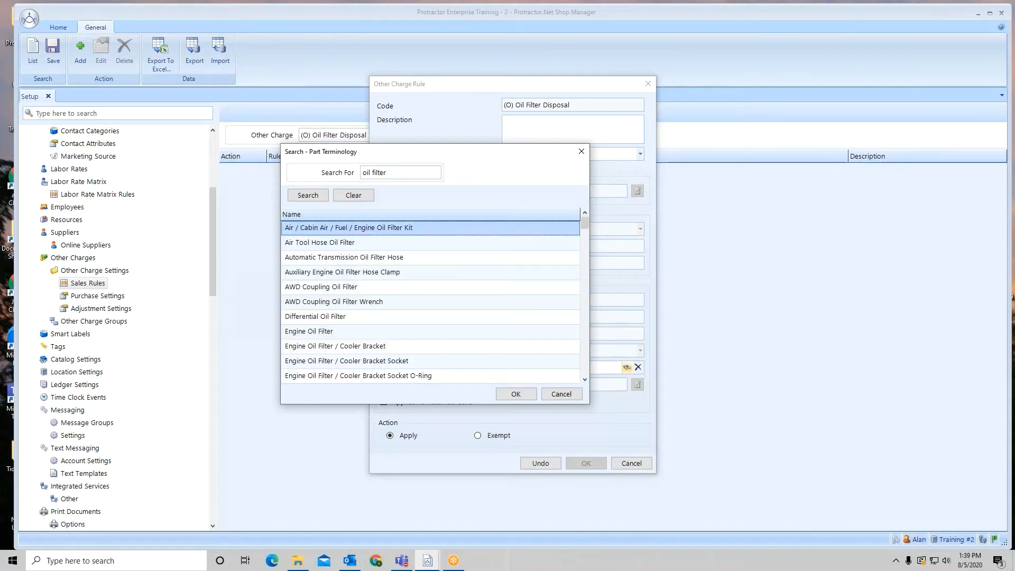
click(303, 331)
click(517, 395)
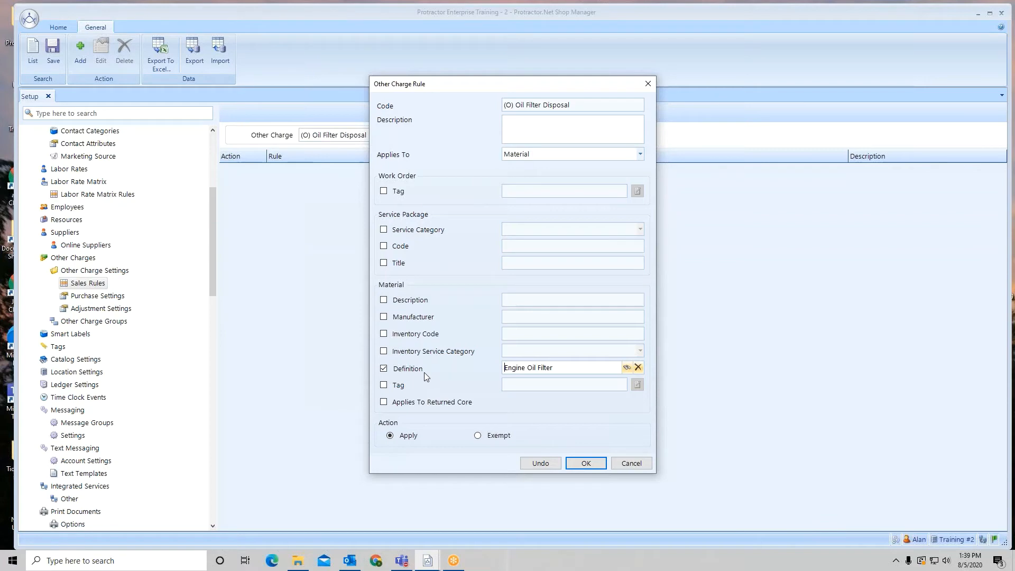
- Accept the Oil Filter Disposal rule with its Apply action and save the sales rules
click(590, 463)
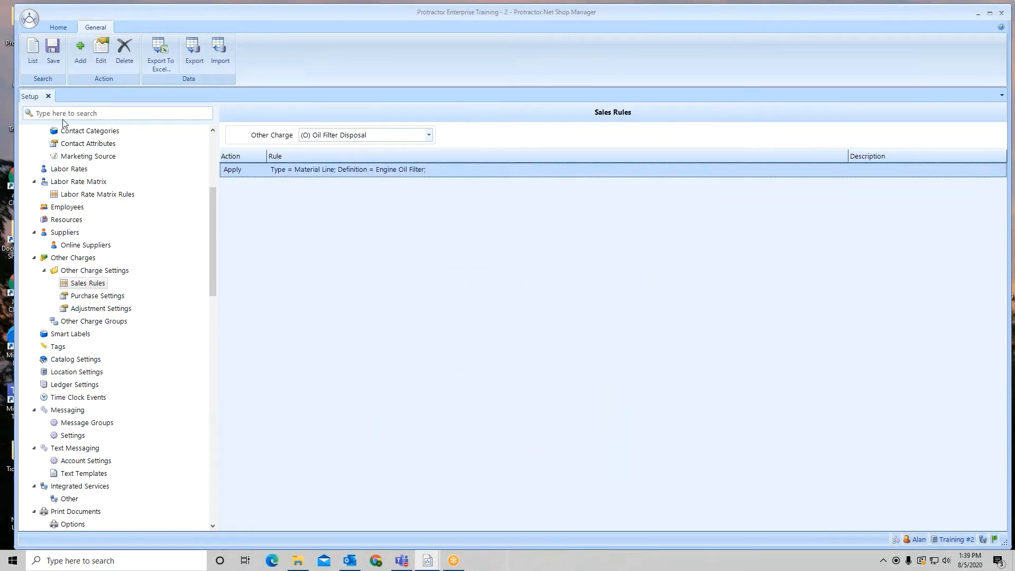
click(54, 47)
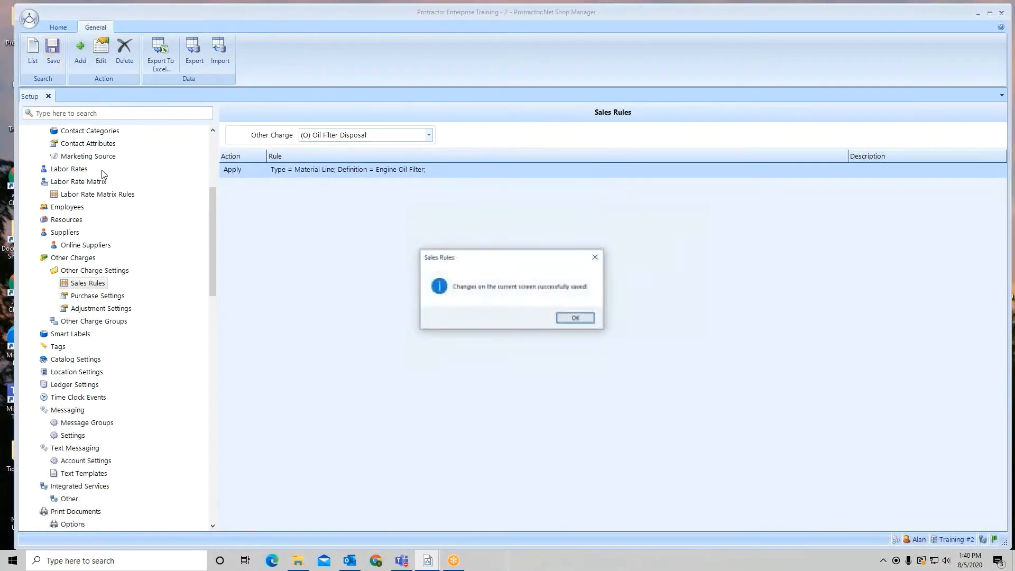
click(576, 318)
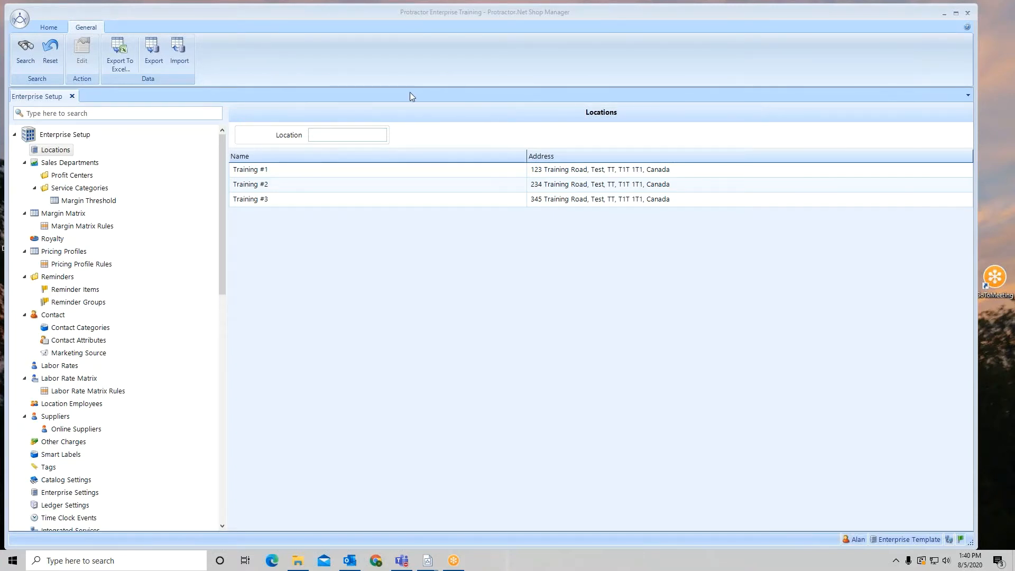
- In the Enterprise Setup window, add a new entry to Other Charges with the type Tax
drag(223, 141, 223, 170)
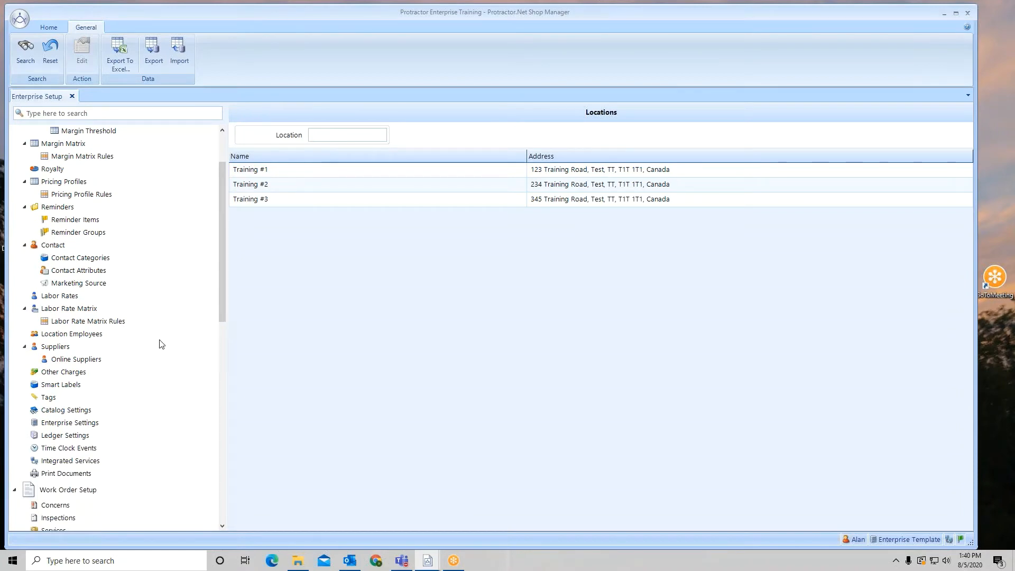
click(82, 373)
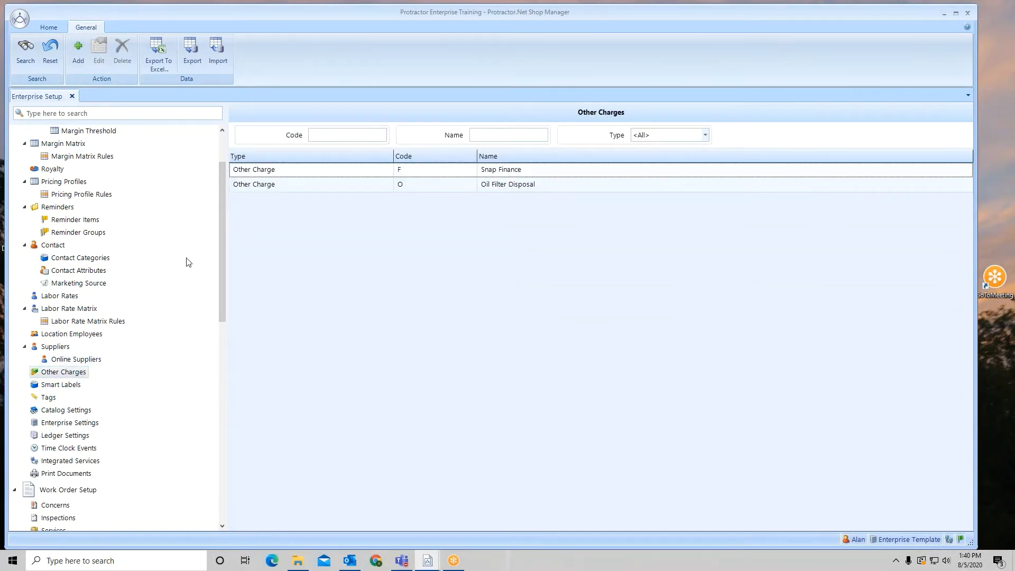
click(76, 47)
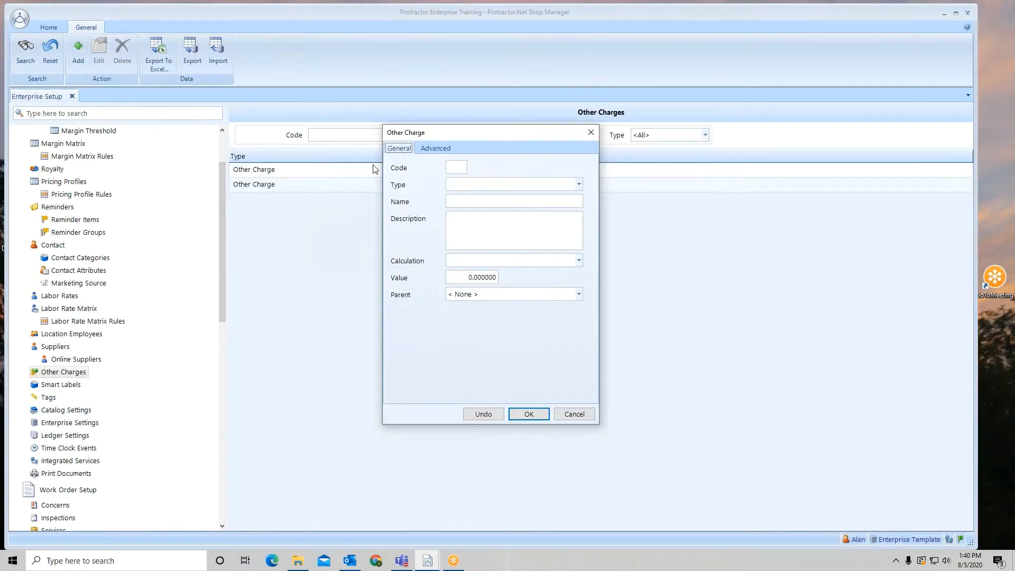
click(578, 184)
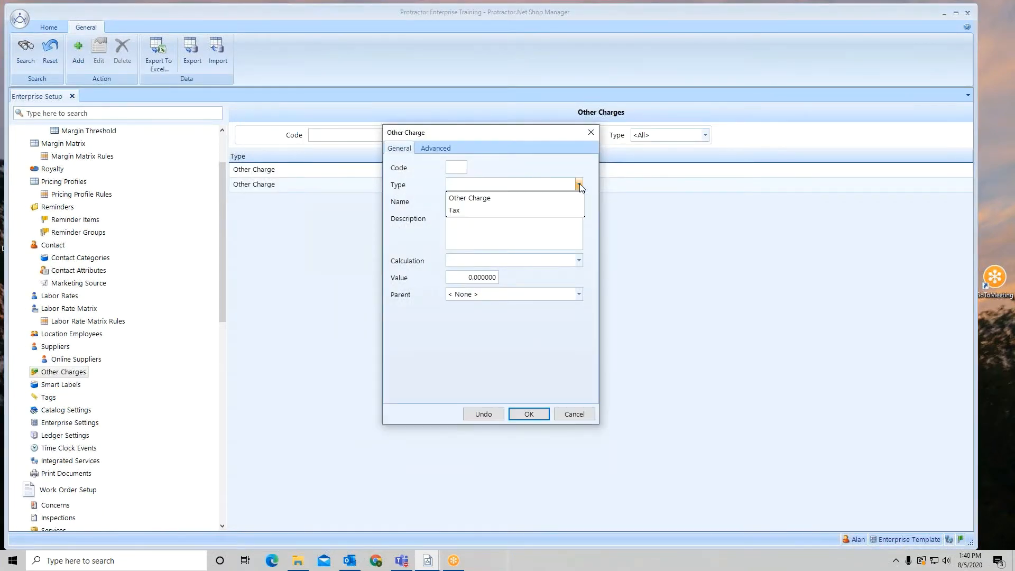
click(463, 211)
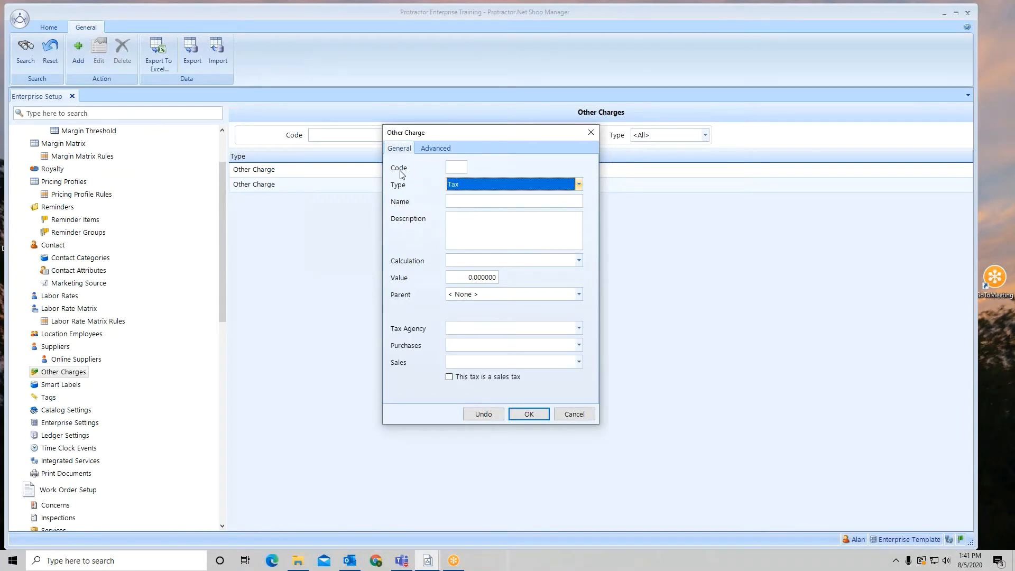
- Give the tax the code S, the name State Sales Tax and the description "tax on all materials"
click(456, 167)
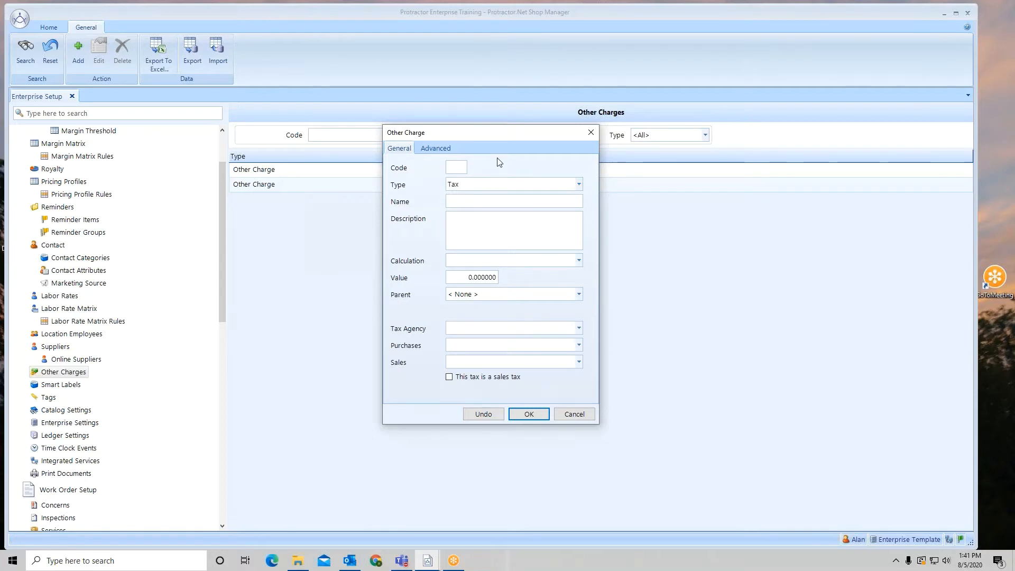
text(S)
text(S)
text(tate S)
text(ales Tax)
click(501, 222)
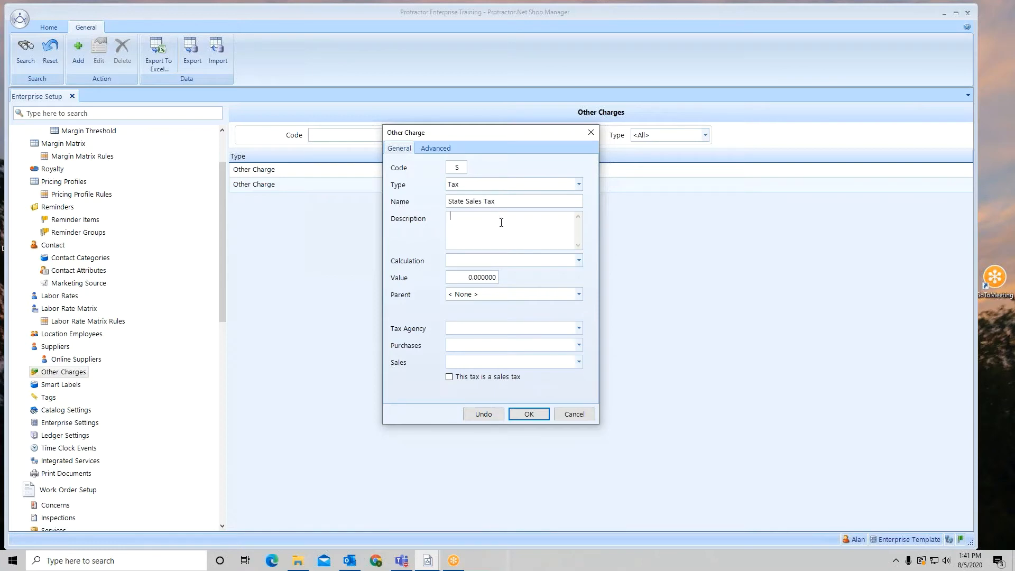
text(tax on all materials)
- Set the tax's calculation to Percentage of Total Per Item with a value of 8
click(580, 261)
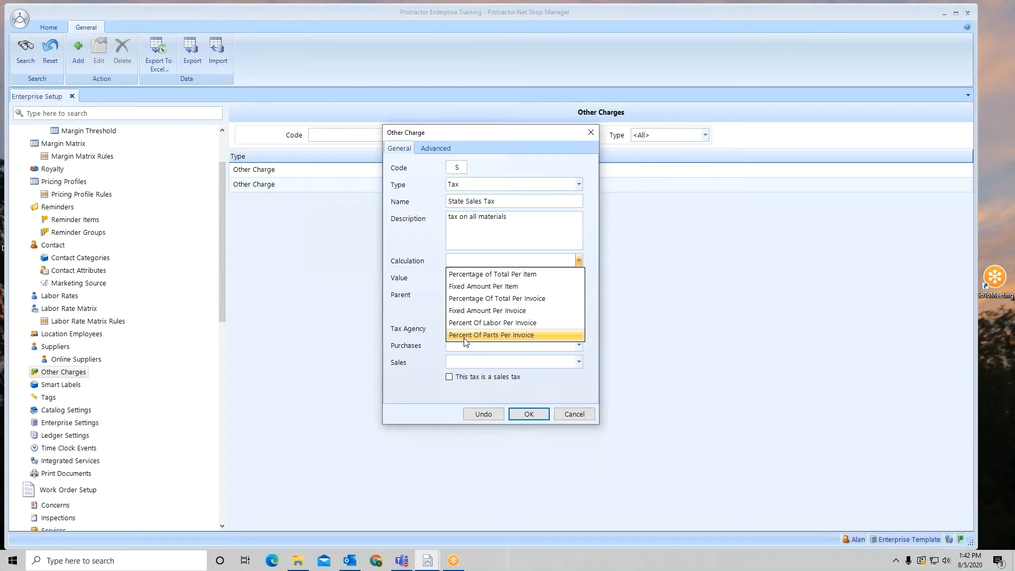
click(461, 275)
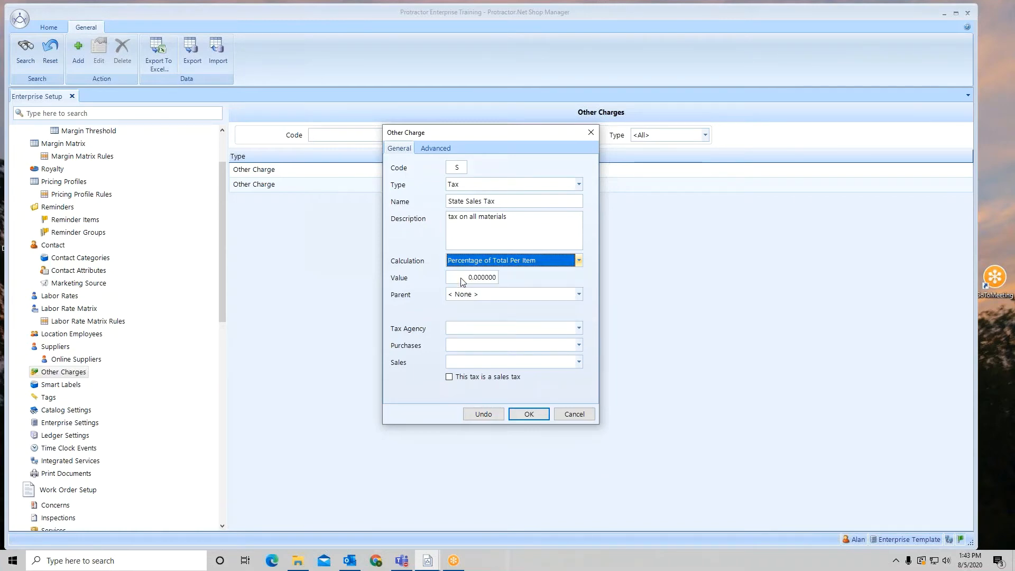
click(462, 279)
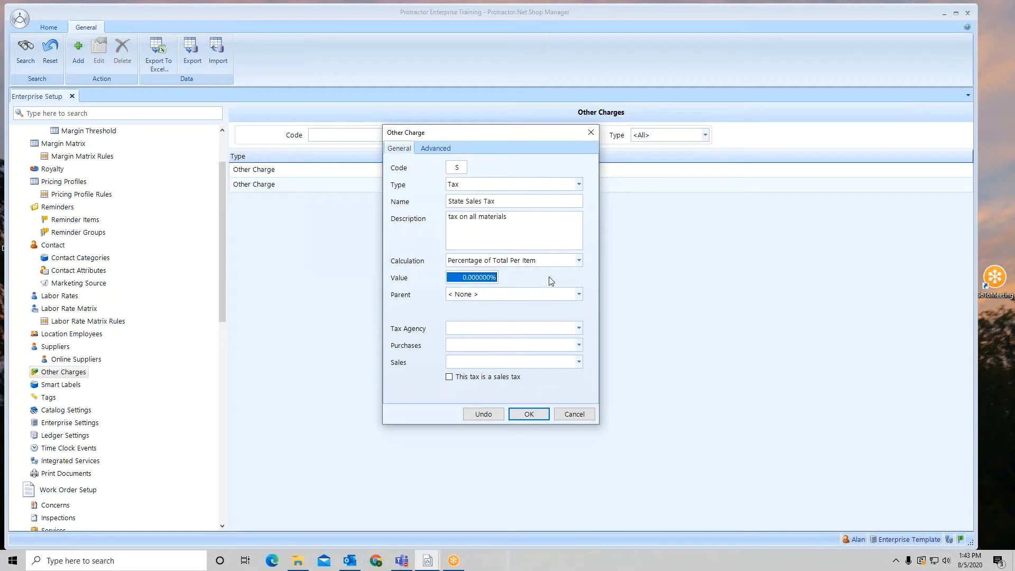
text(8.)
- Create a tax agency for the tax and name it State Sales Tax Agency
click(580, 329)
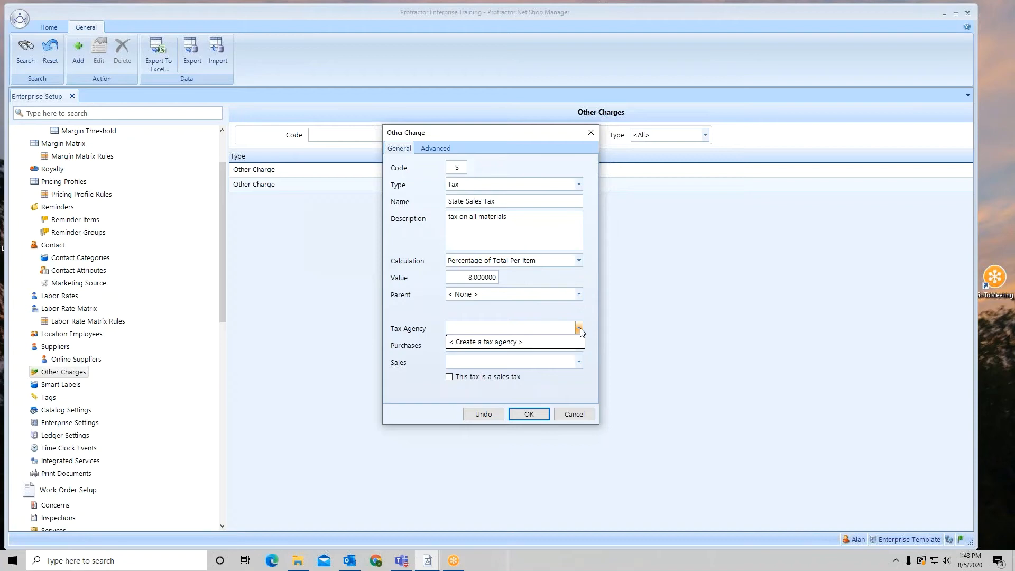
click(491, 344)
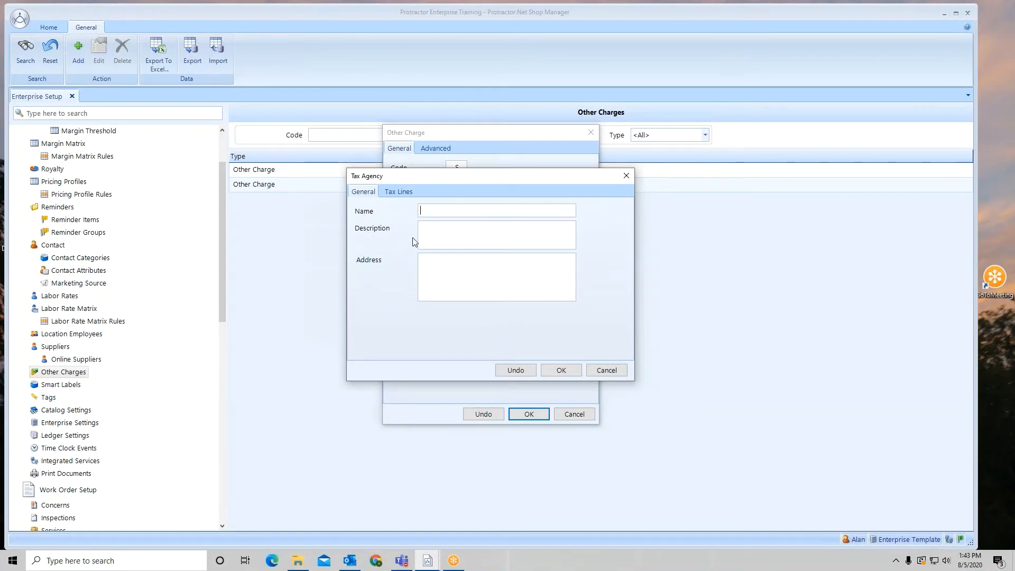
text(State Sales Tax Agency)
- Add a tax line of type Addition named Tax Collections to the agency, without a code
click(391, 194)
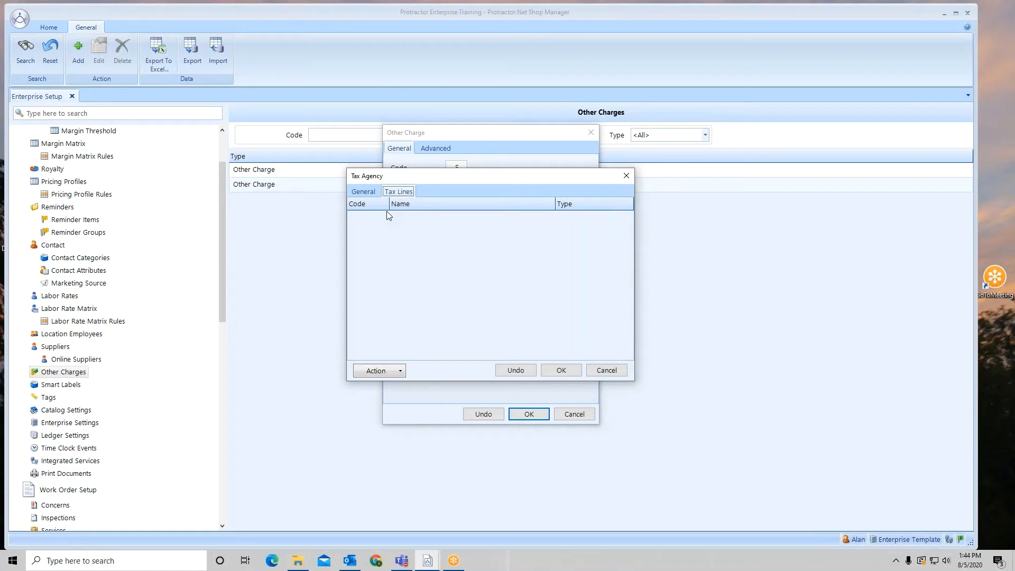
click(401, 372)
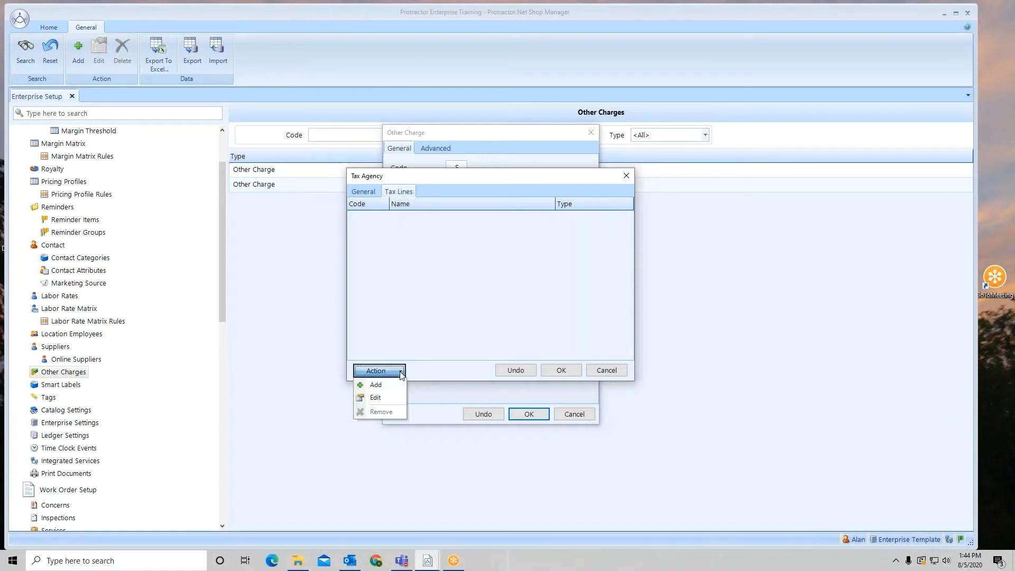
click(395, 383)
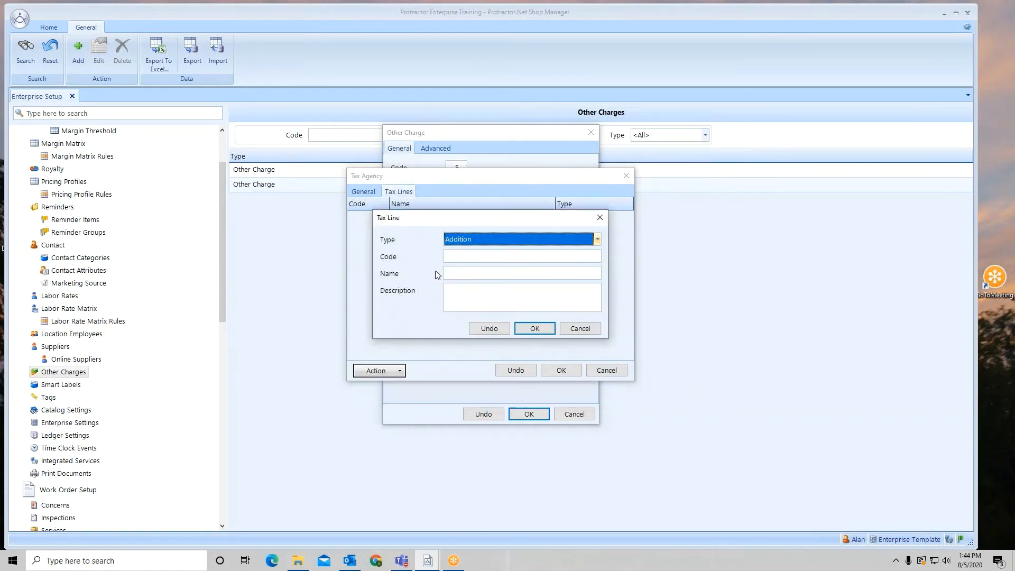
click(461, 257)
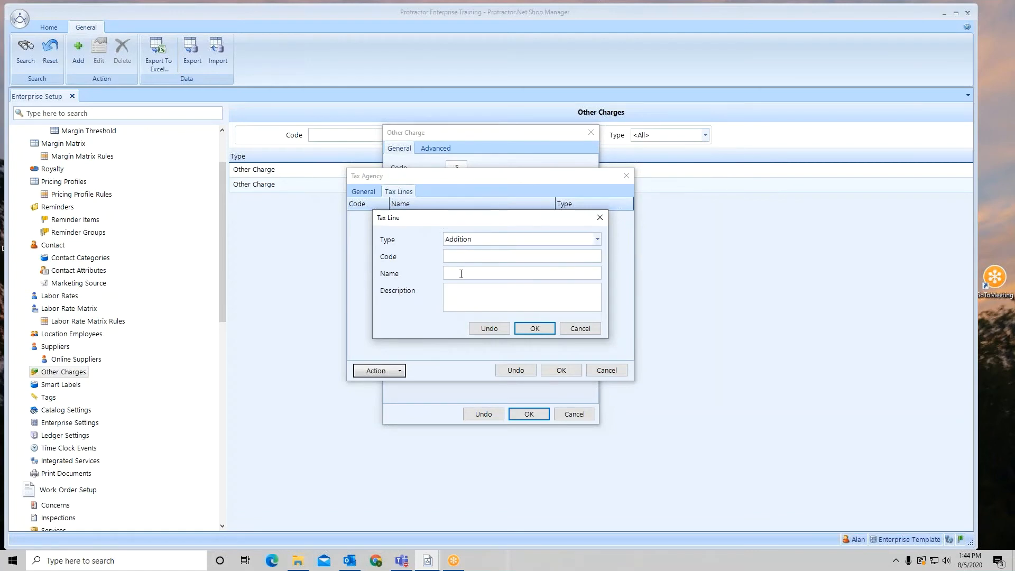
click(461, 273)
text(Tax Collections)
click(544, 331)
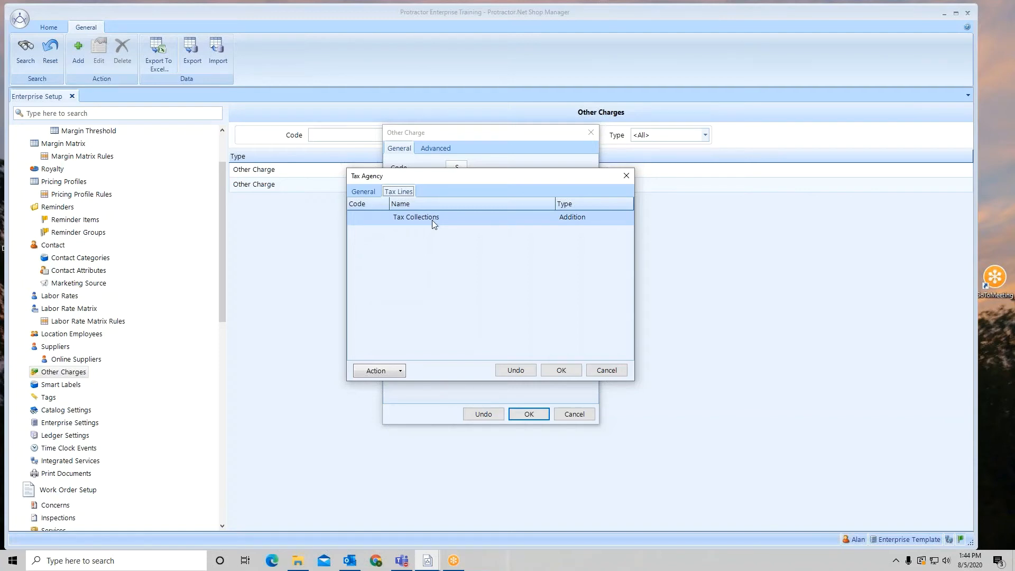
- Add a tax line of type Deduction named Early Pay Discount to the State Sales Tax Agency and save the agency
click(399, 370)
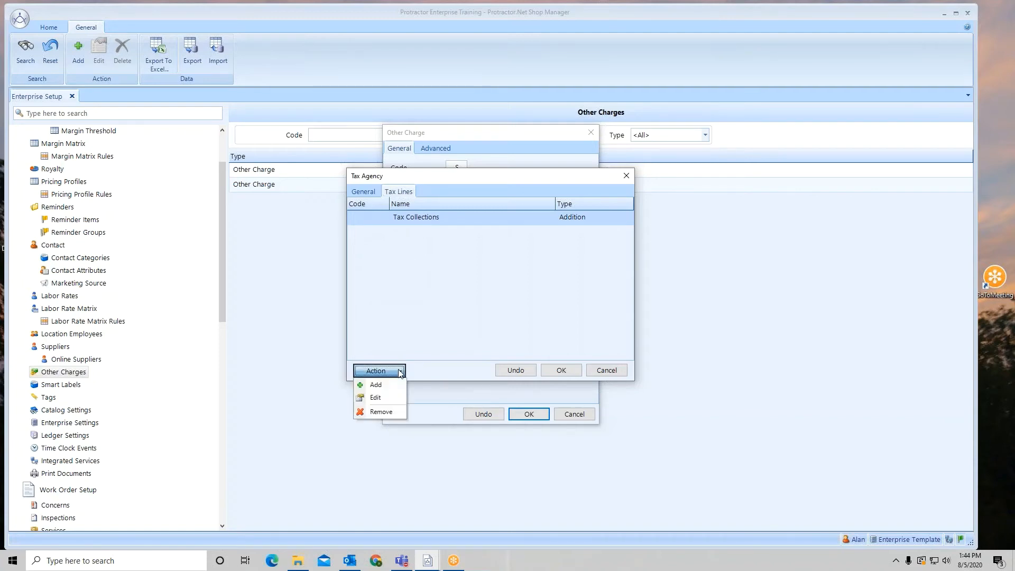
click(389, 384)
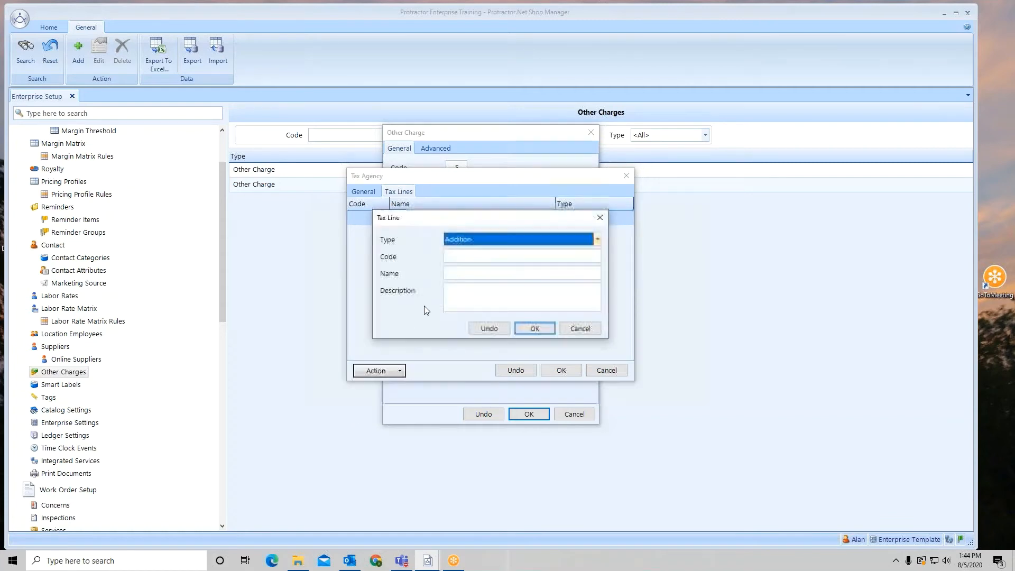
click(469, 242)
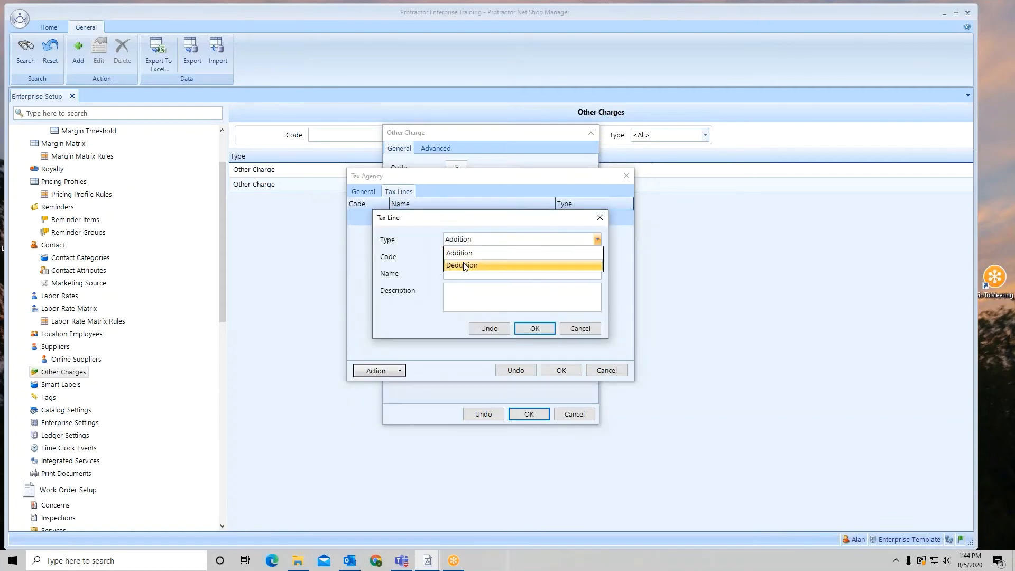
click(465, 267)
click(461, 273)
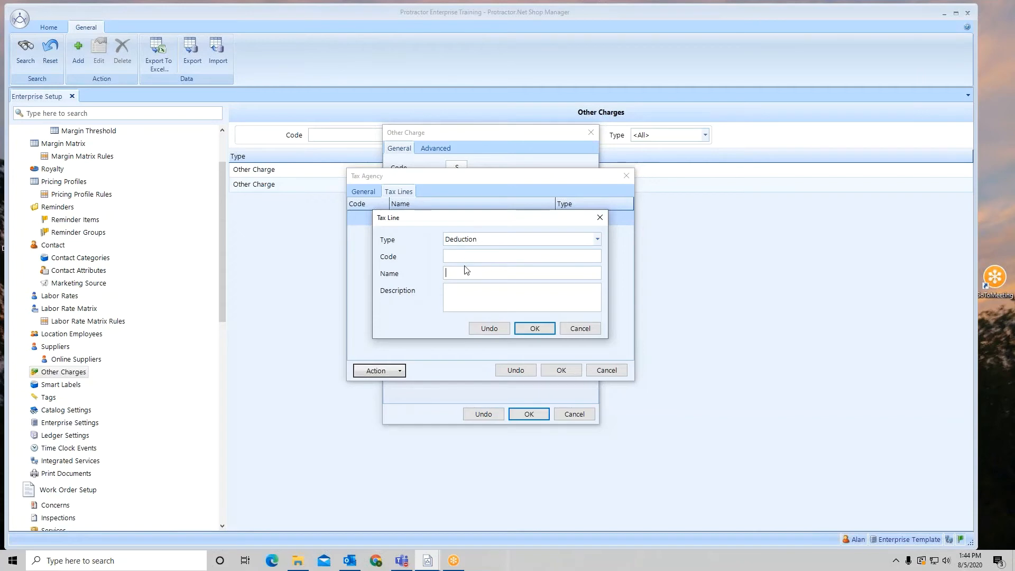
text(Ear)
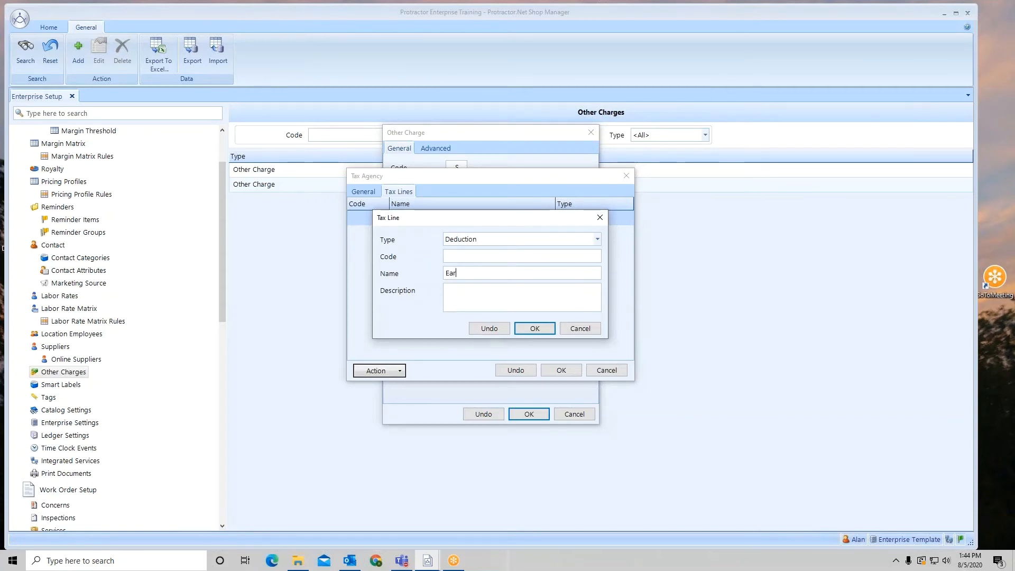
text(ly Pay Discount)
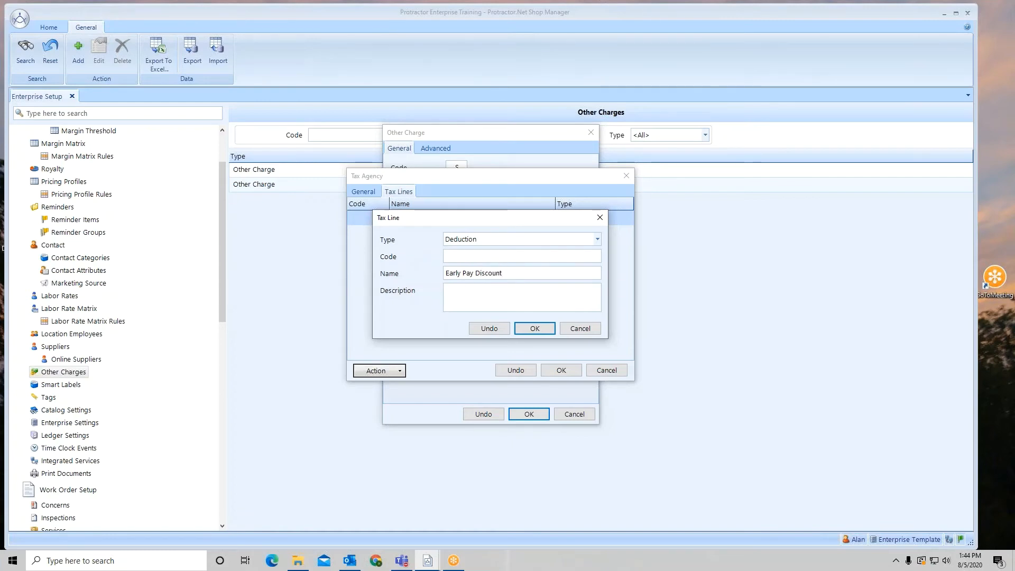
click(537, 328)
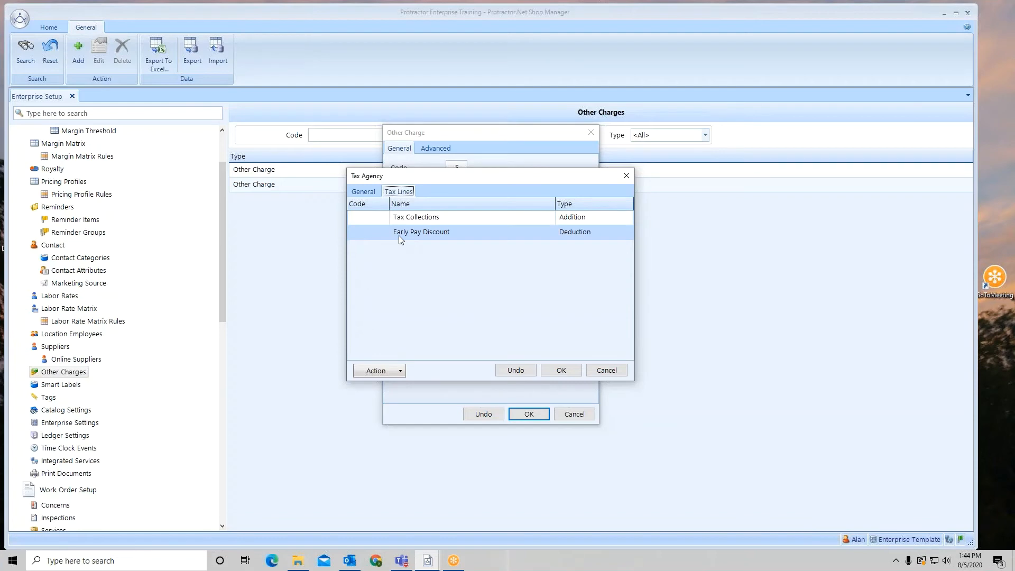
click(560, 369)
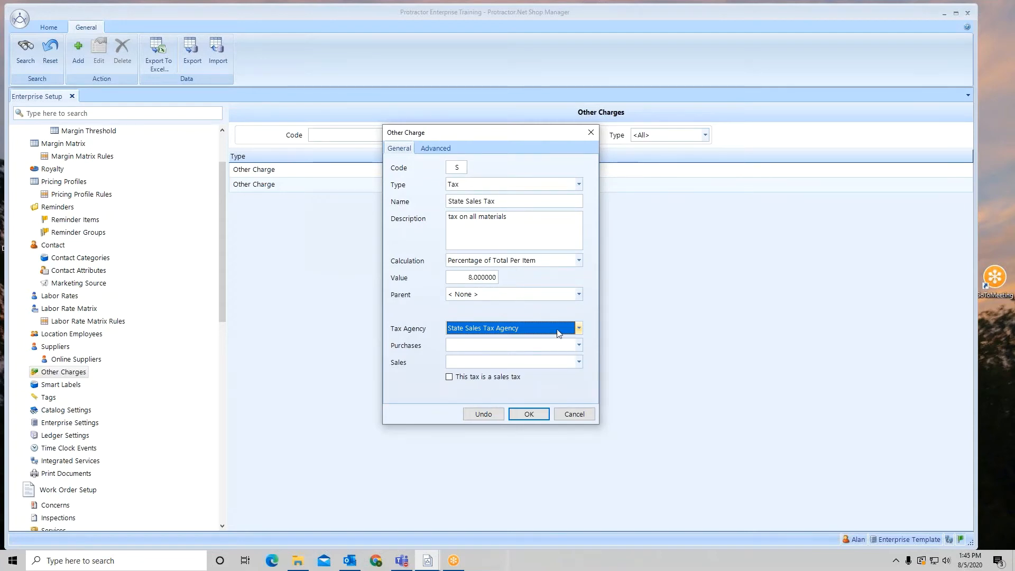
- Set the tax's Purchases line to None and Sales line to Tax Collections, mark it as a sales tax, and save it
click(579, 344)
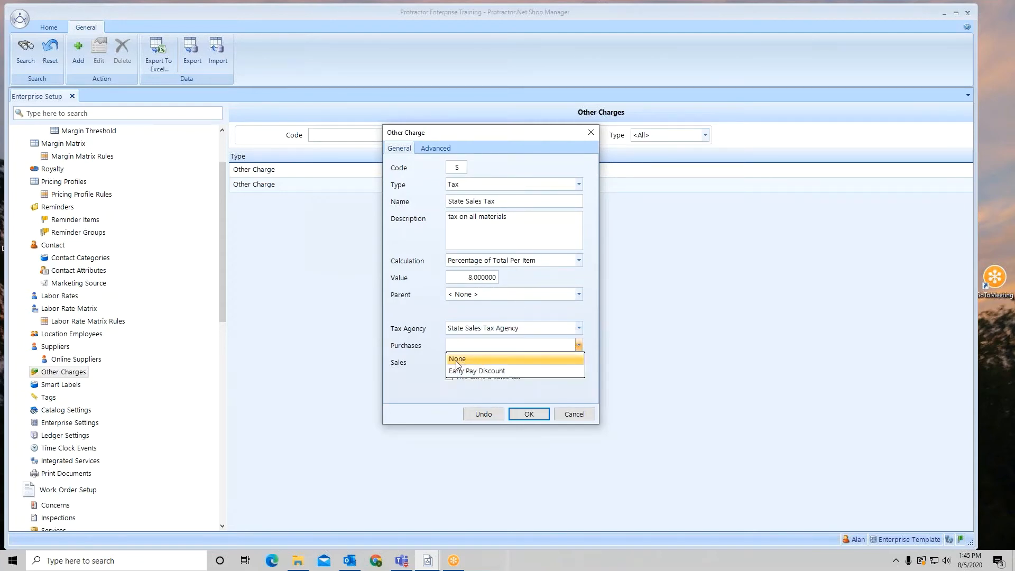
click(517, 358)
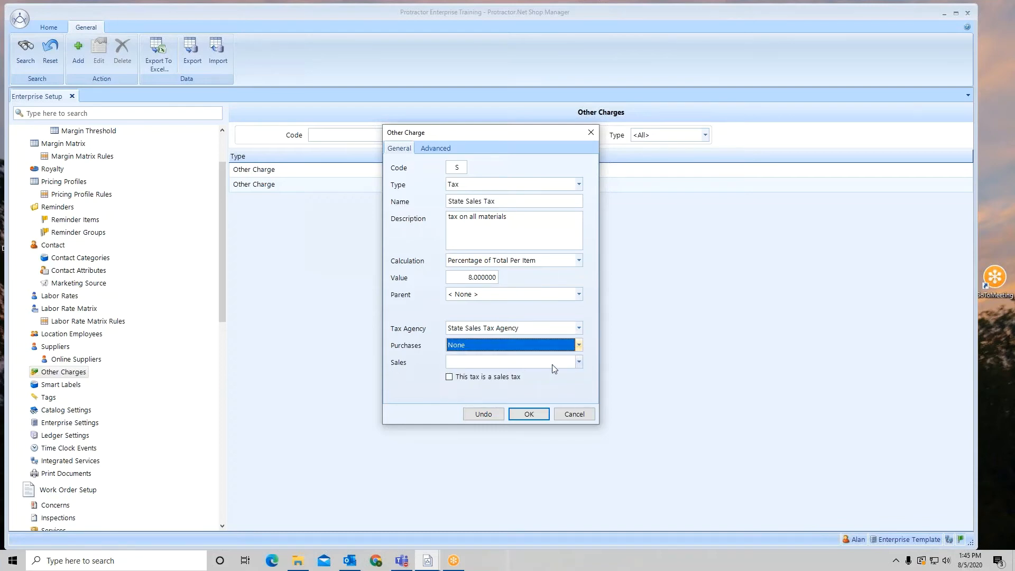
click(579, 363)
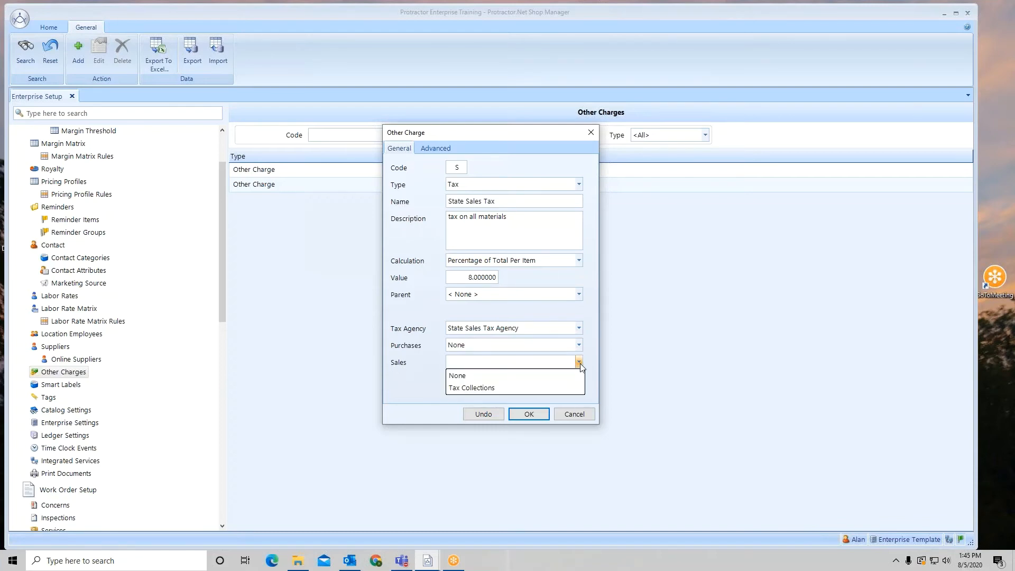
click(495, 390)
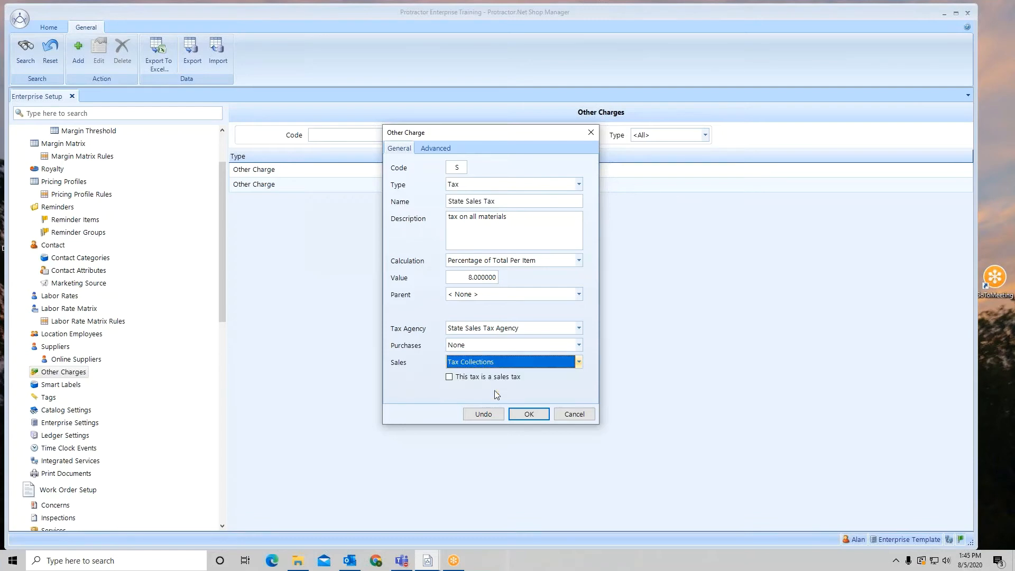
click(450, 377)
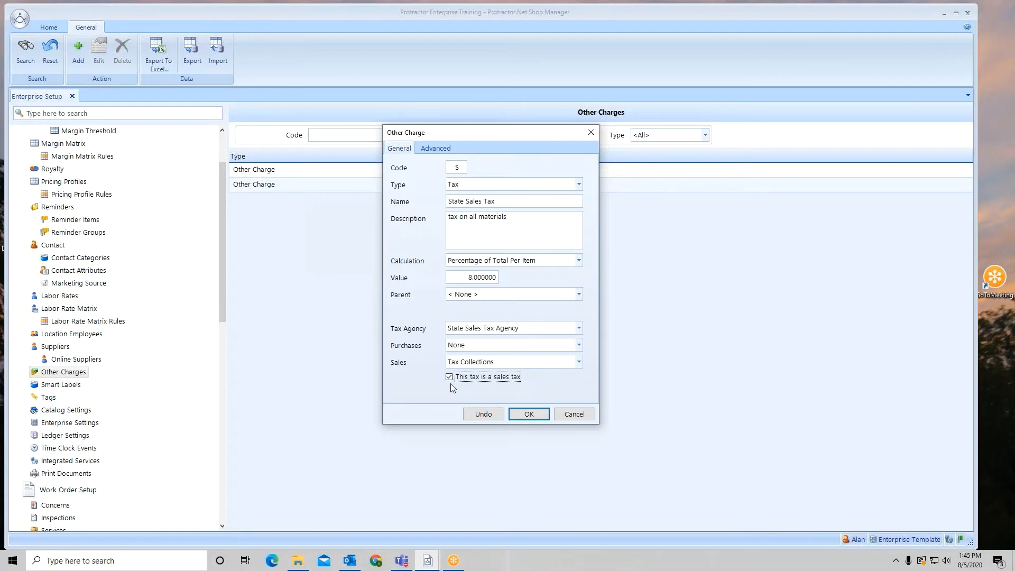
click(433, 150)
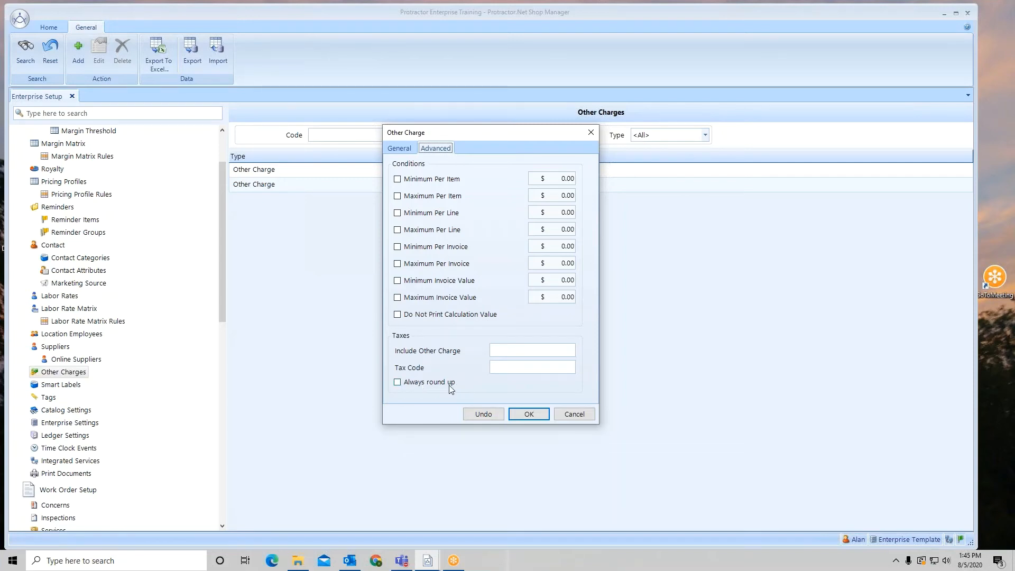
click(529, 414)
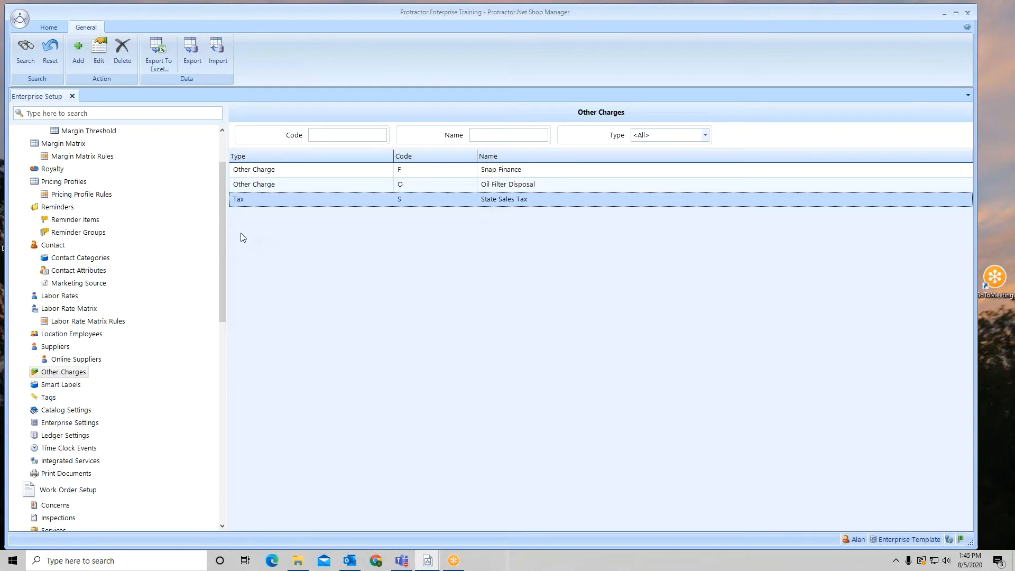
- Enable the State Sales Tax charge for download to the Training #2 location
drag(224, 241, 228, 194)
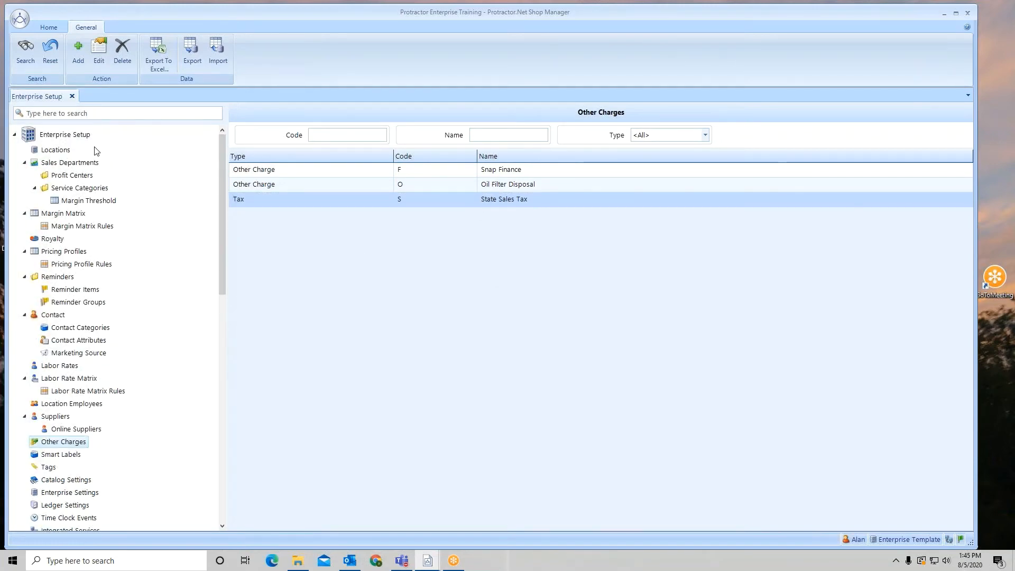
click(44, 151)
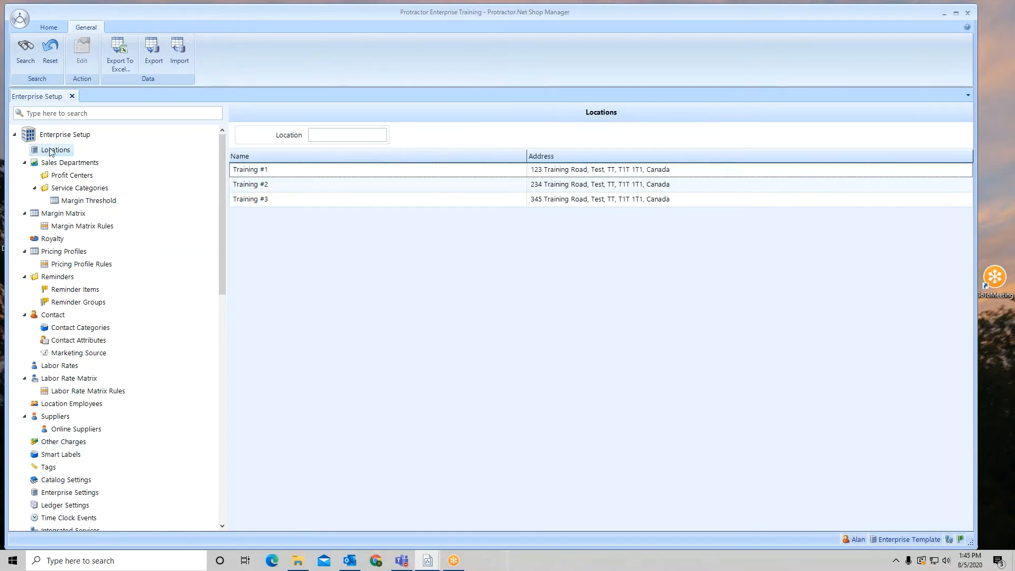
double_click(540, 189)
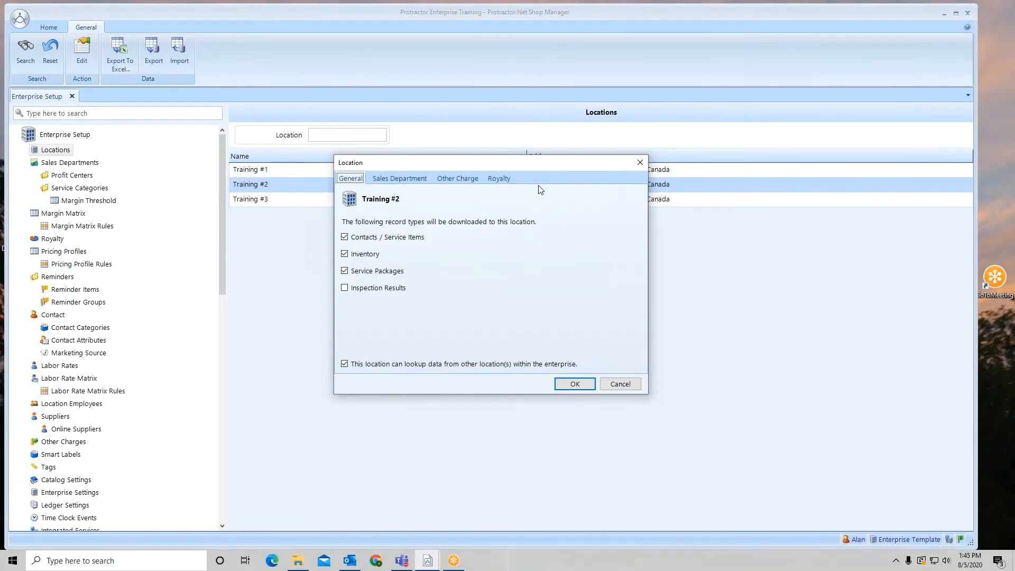
click(463, 178)
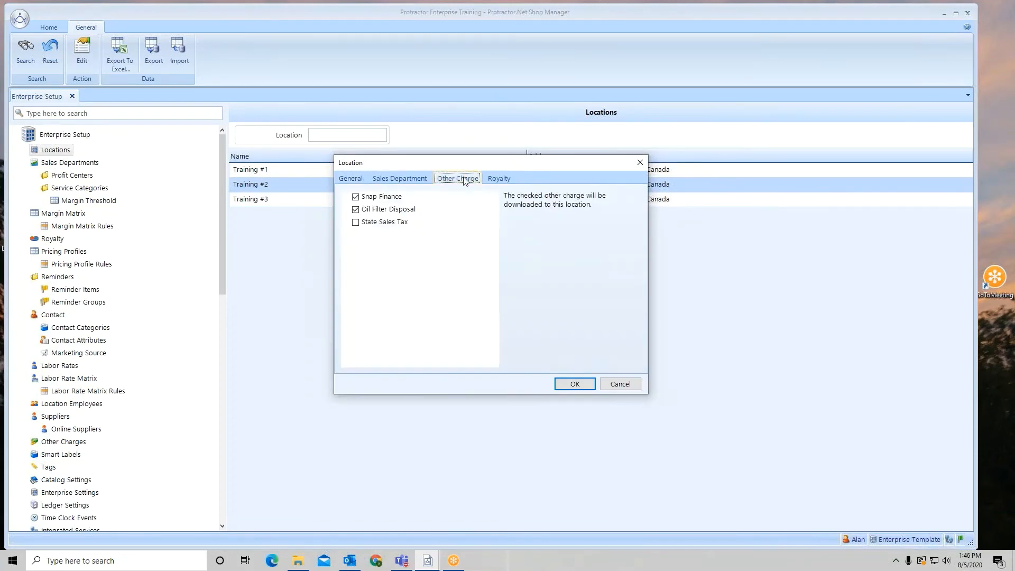
click(355, 222)
click(571, 383)
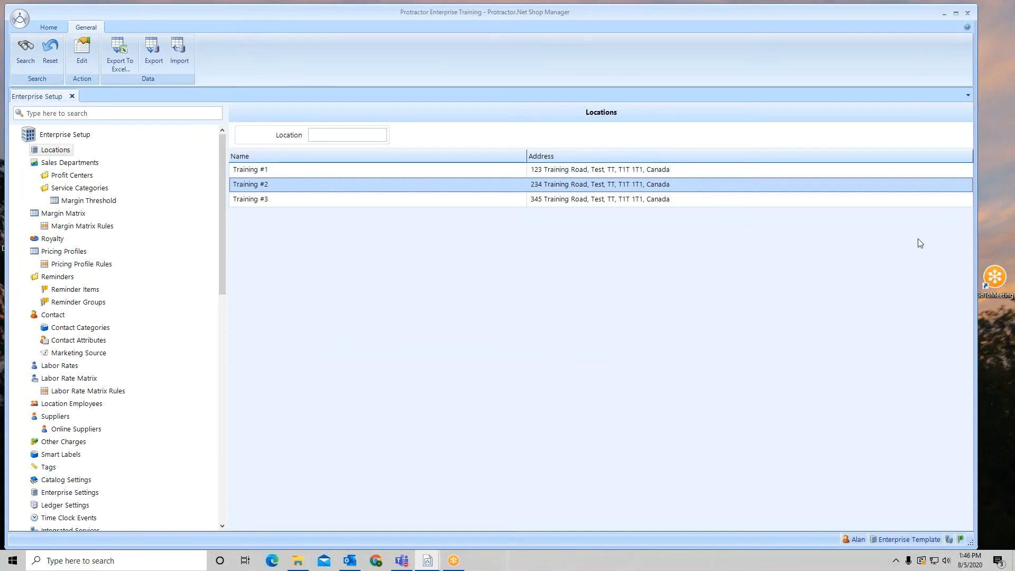
- Switch to the Training #2 shop manager and review the State Sales Tax details in its other charges
click(1003, 211)
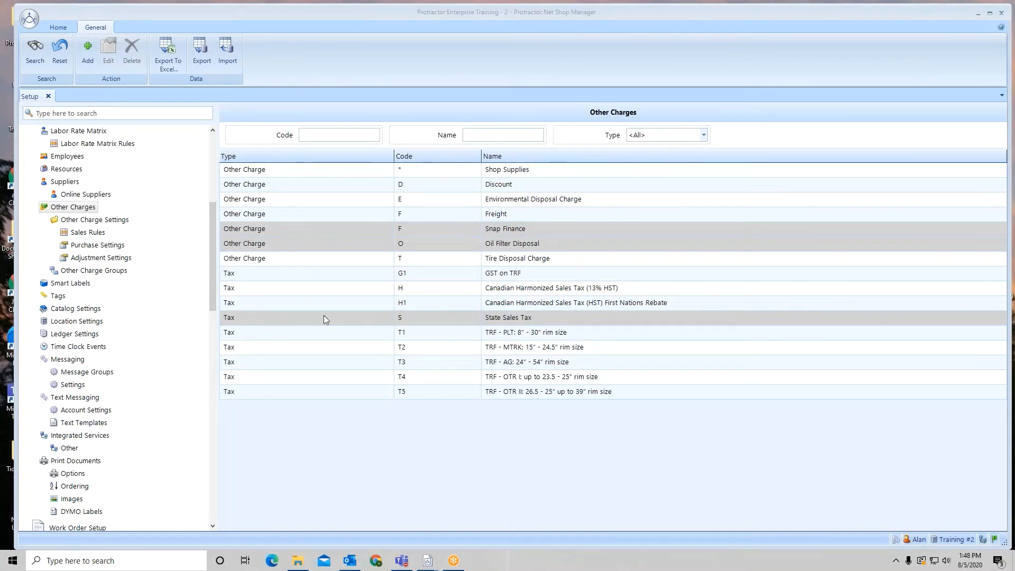
click(405, 320)
right_click(405, 320)
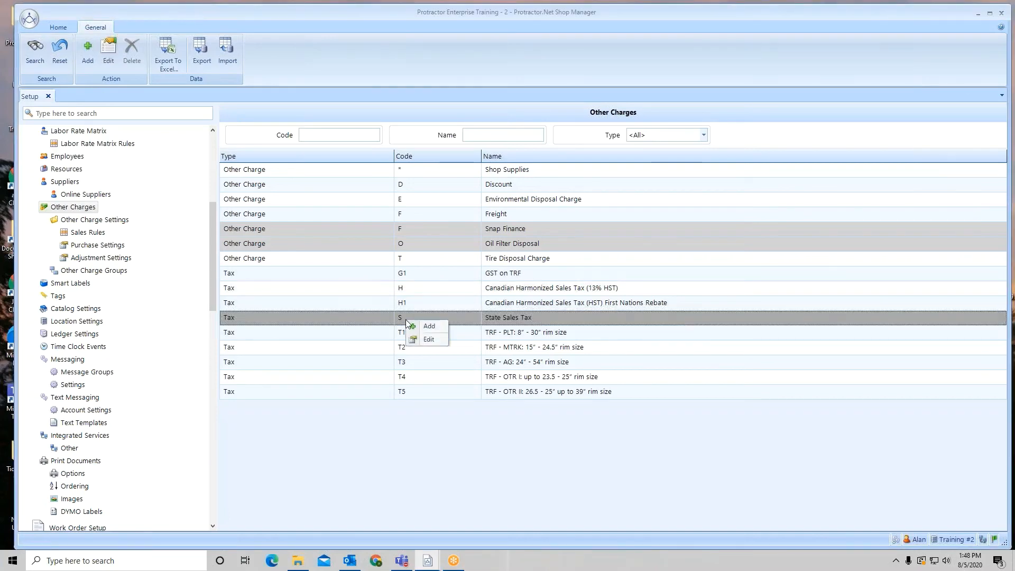
click(428, 341)
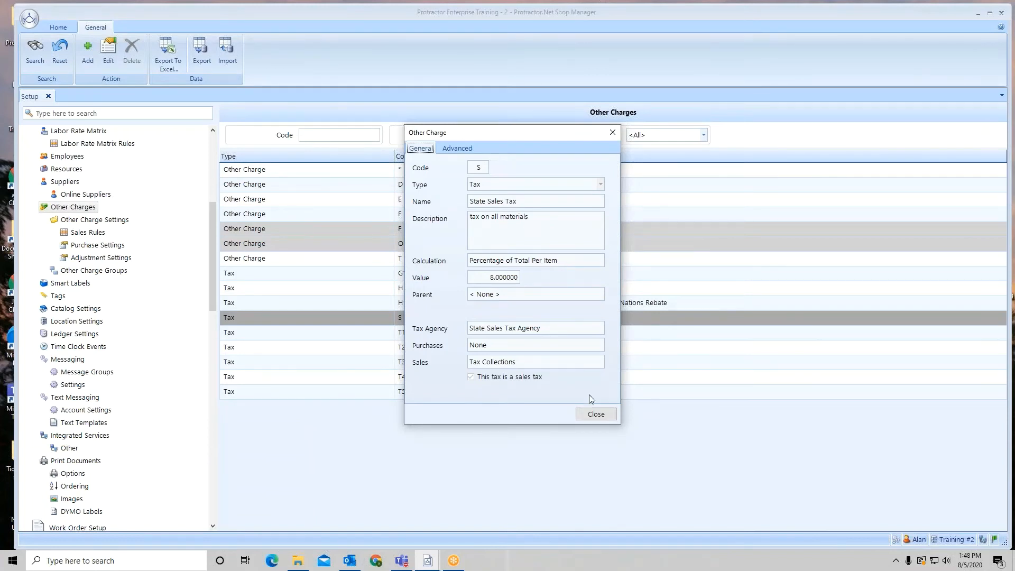
click(595, 414)
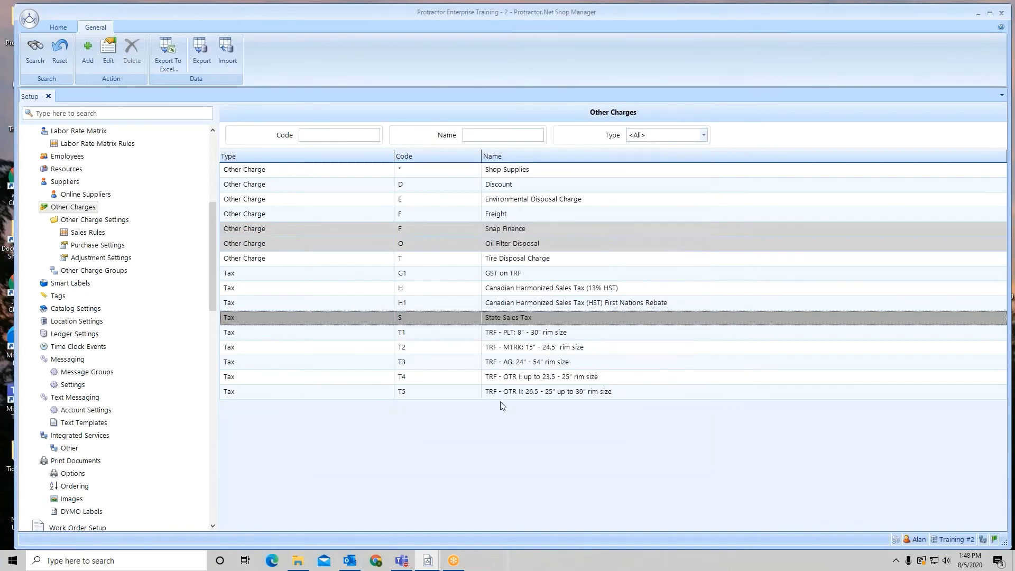
- Add a sales rule that applies State Sales Tax to Material in the Training #2 setup and save the rules
click(88, 233)
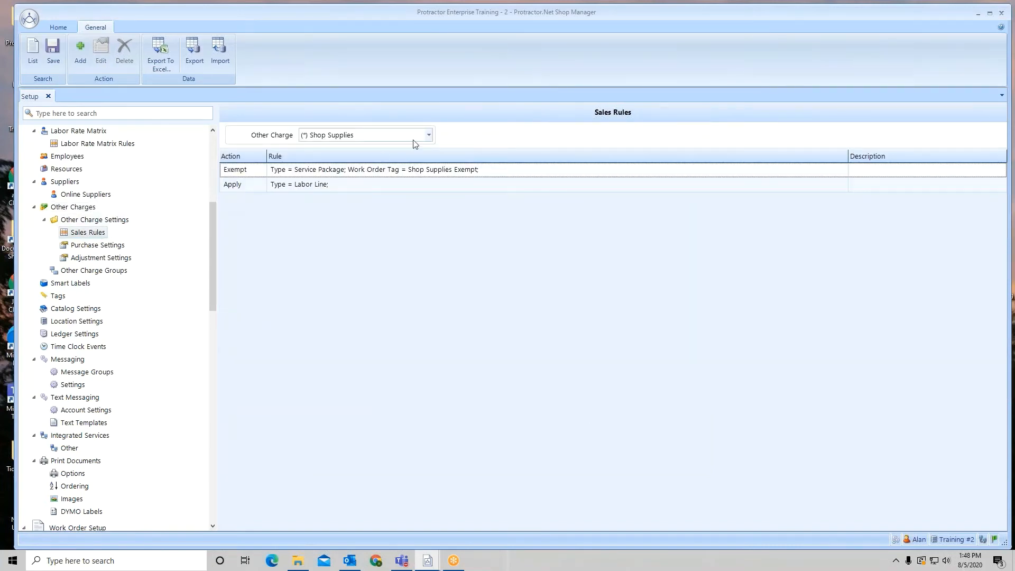
click(429, 136)
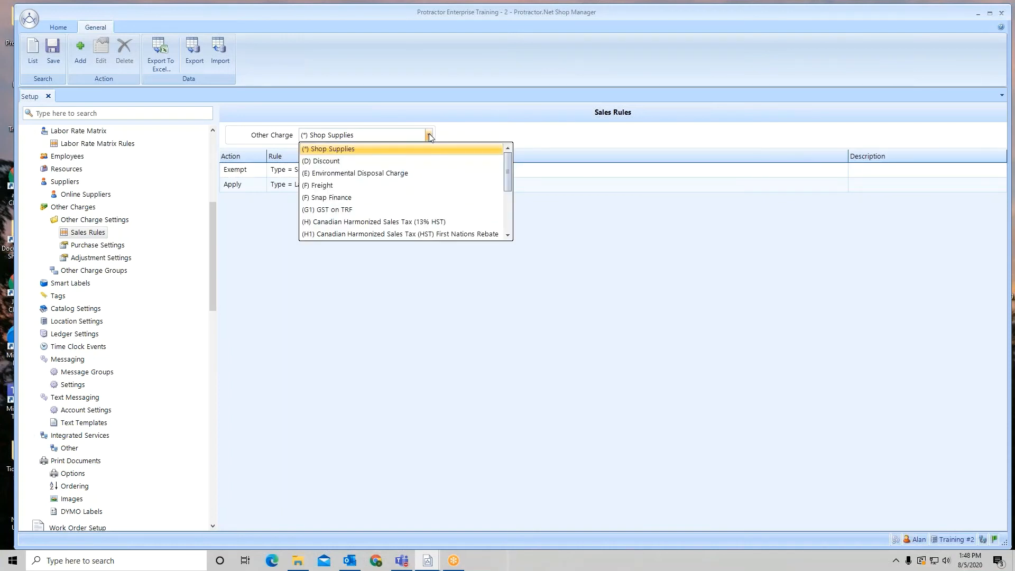
drag(508, 168, 508, 184)
click(499, 239)
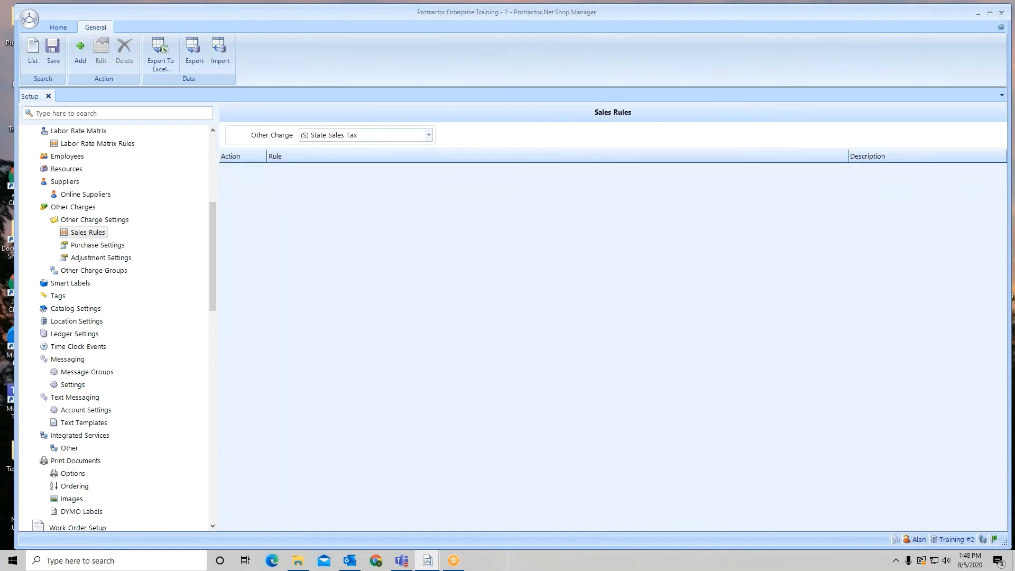
click(81, 59)
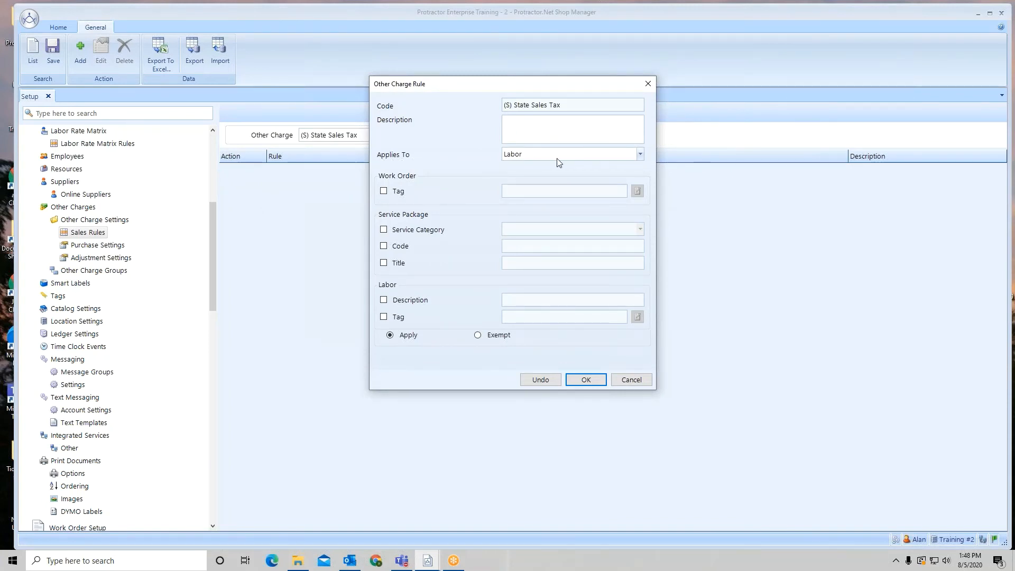
click(640, 154)
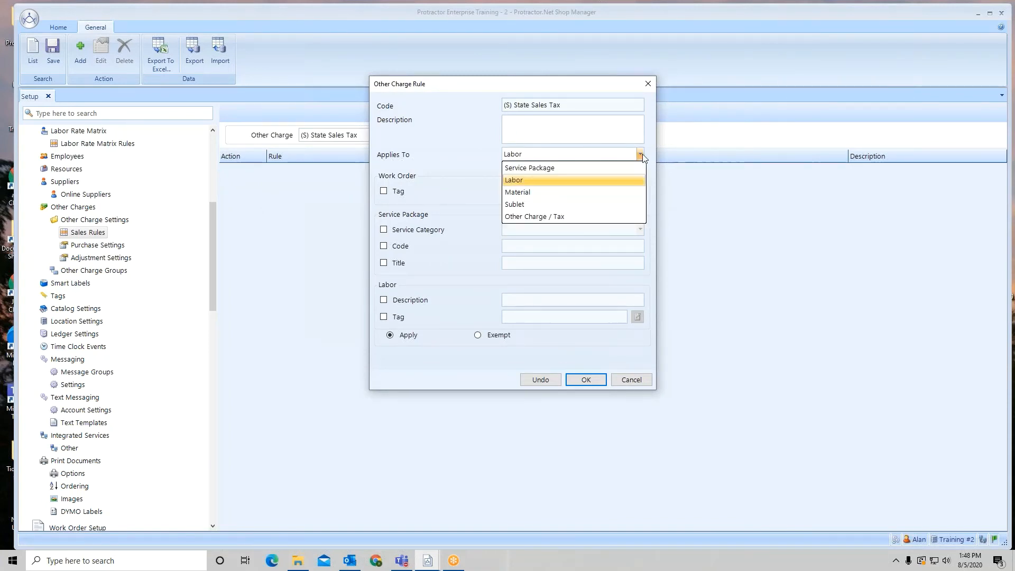
click(546, 193)
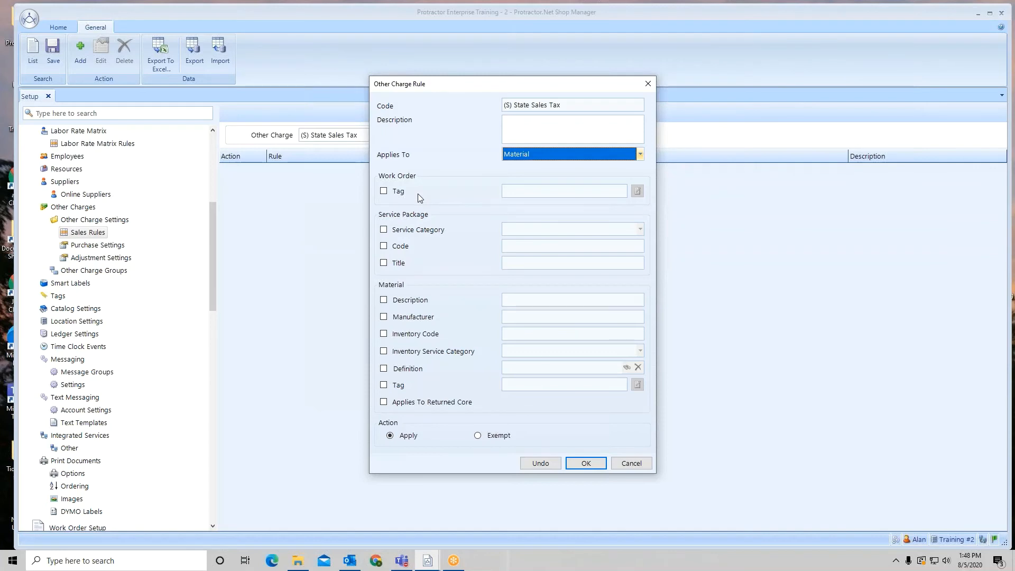
click(585, 463)
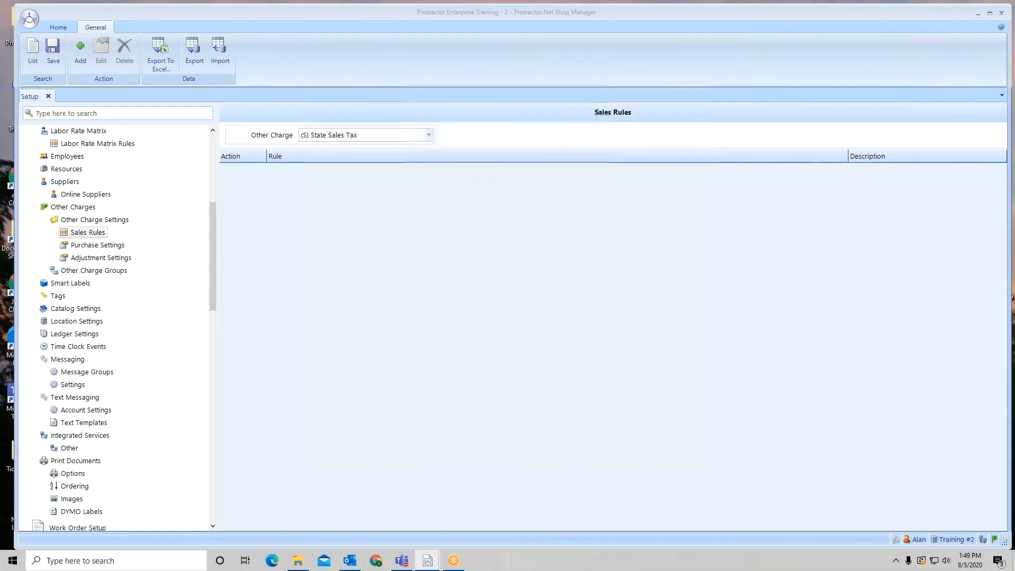
click(54, 60)
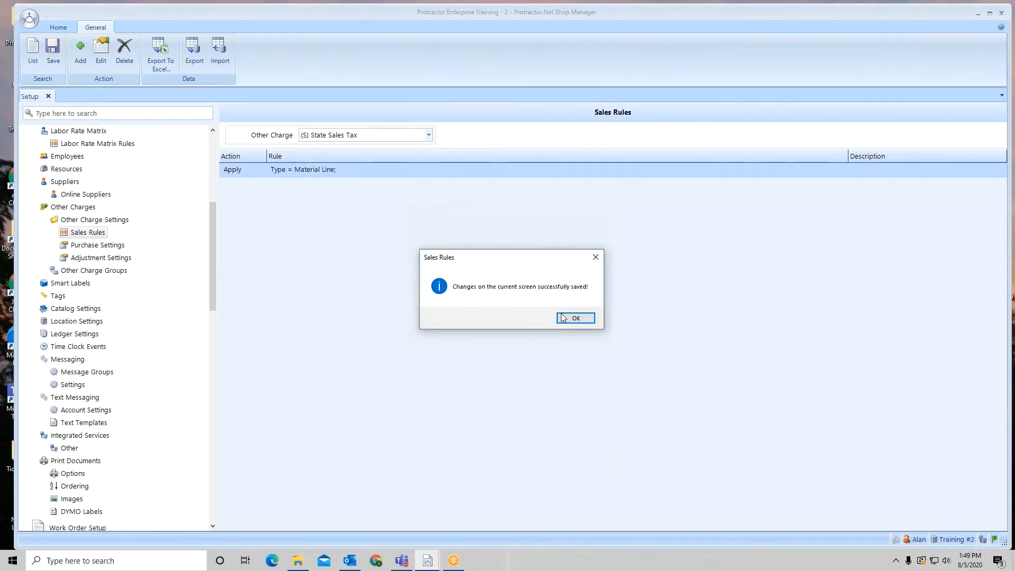
click(576, 318)
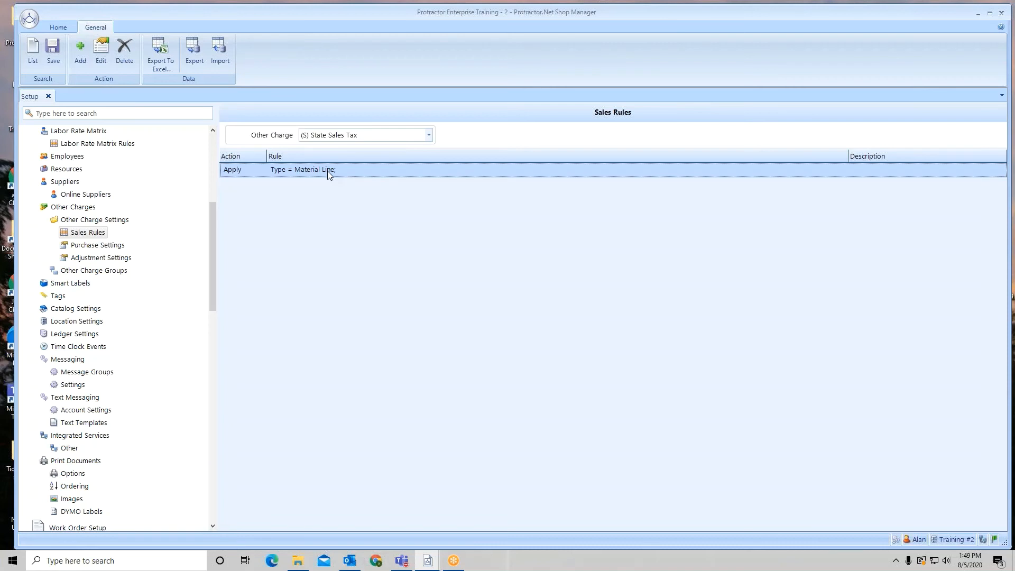
- Start another State Sales Tax rule that applies to Material and enable its Definition condition
click(80, 58)
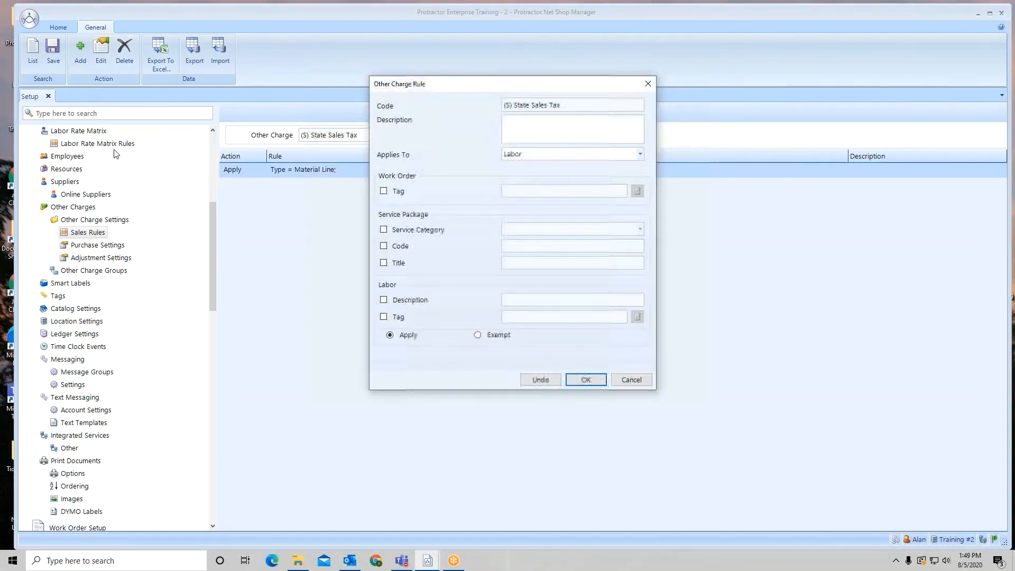
click(534, 154)
click(523, 193)
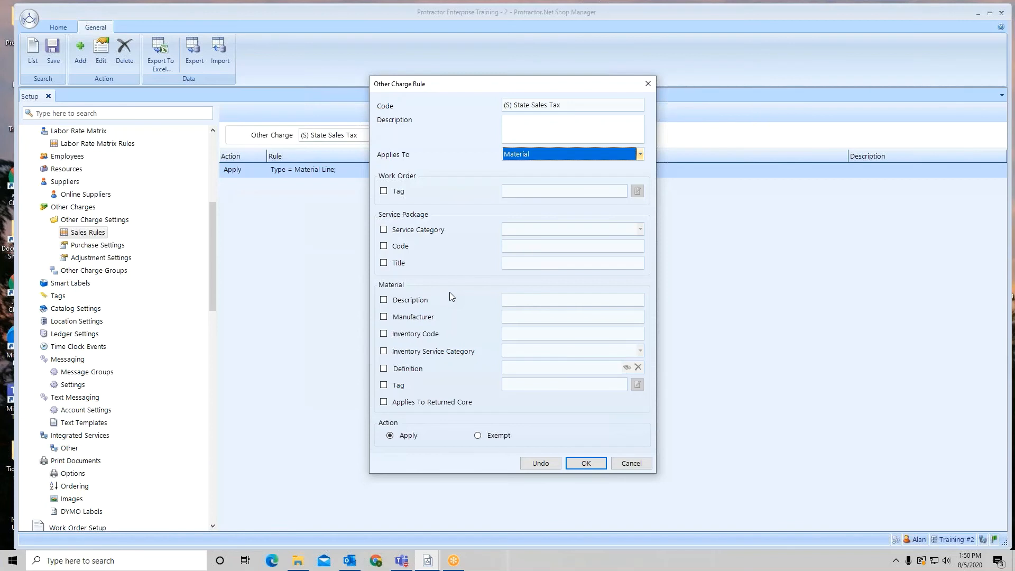
click(384, 369)
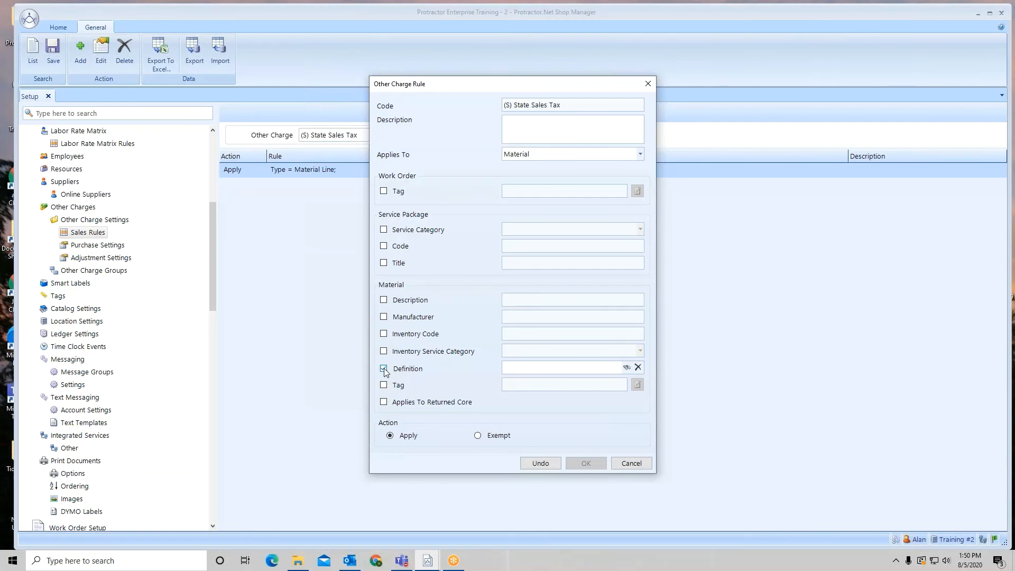
click(384, 368)
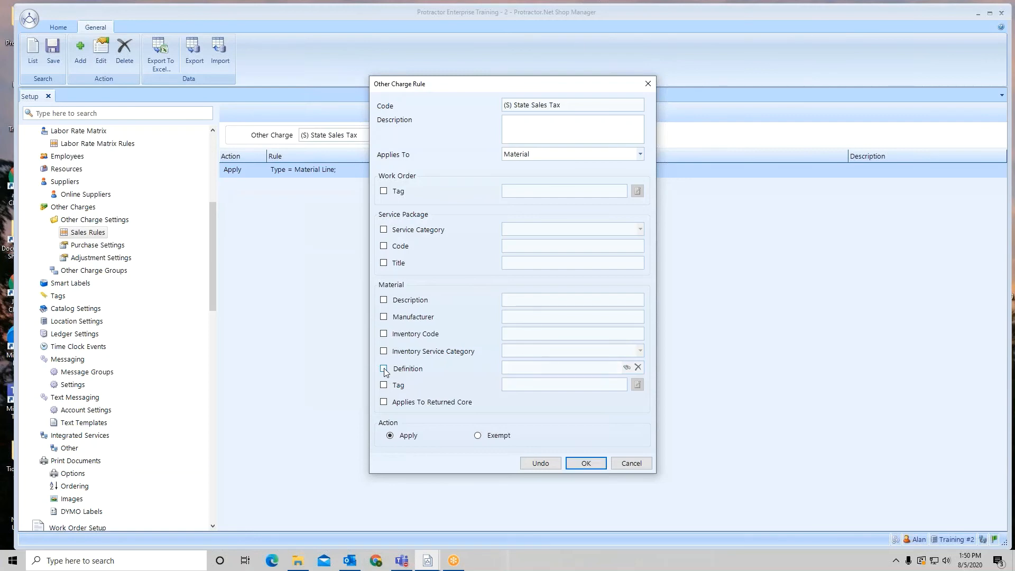
click(383, 300)
click(384, 300)
click(384, 369)
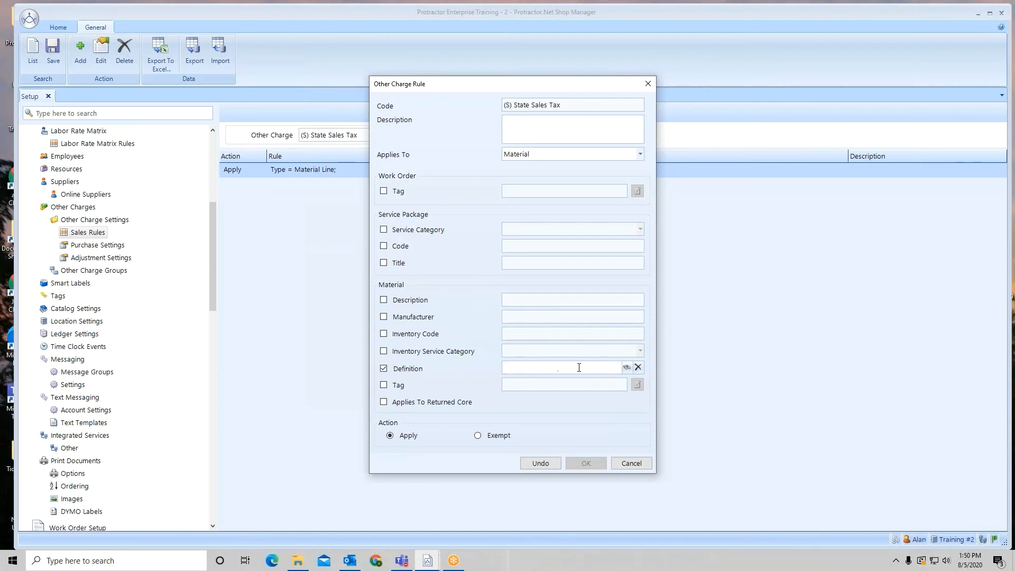
- Search part terminology for "oil filter", set the rule's definition to Engine Oil Filter, and add the rule as Exempt
click(627, 368)
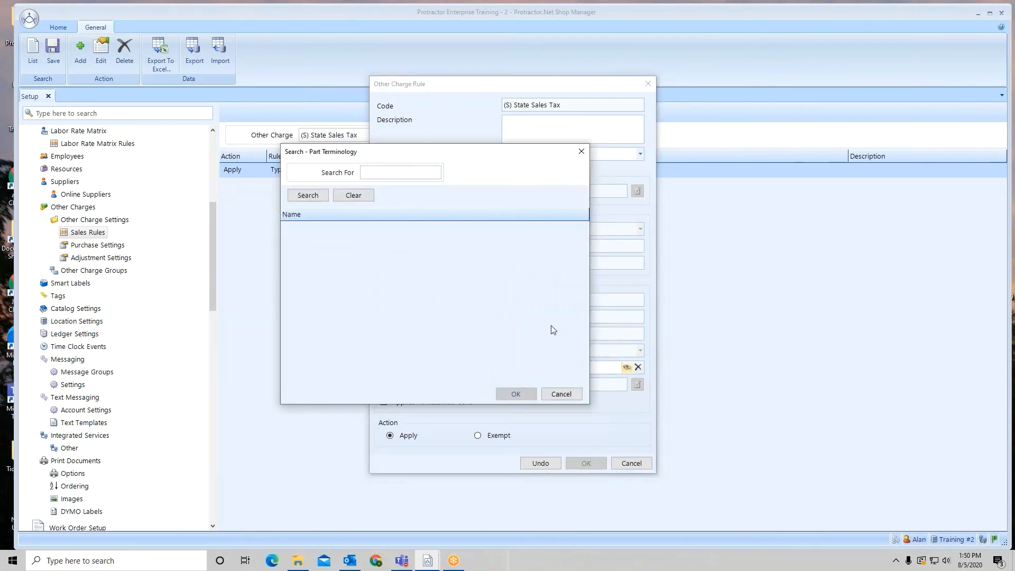
text(oil filter)
key(Return)
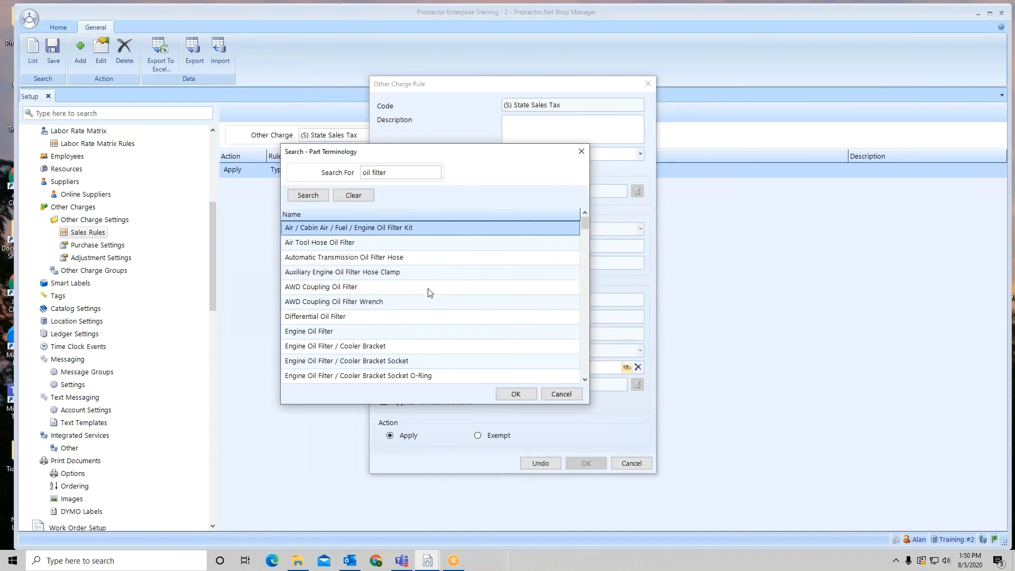
click(315, 332)
click(515, 393)
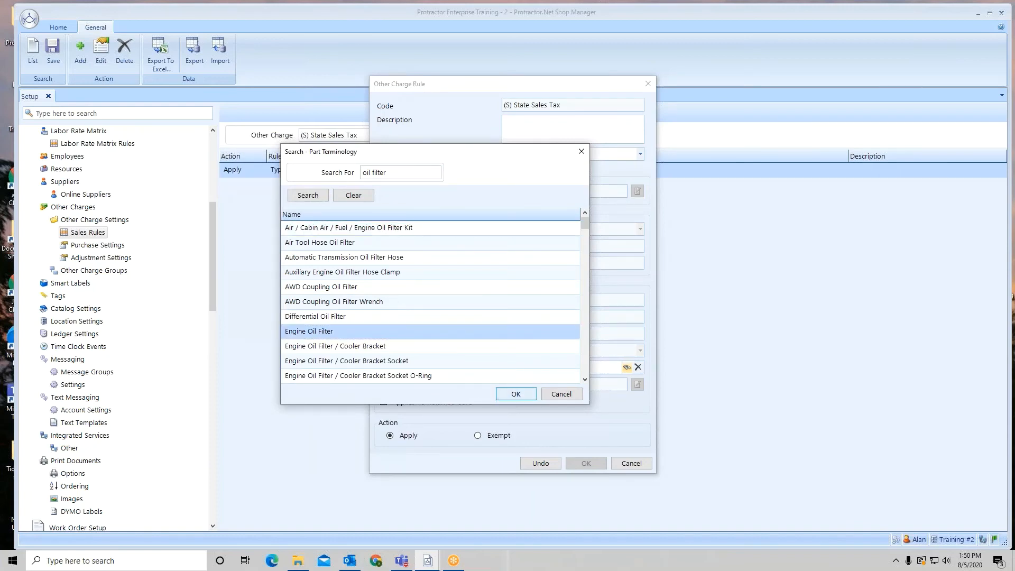
click(477, 436)
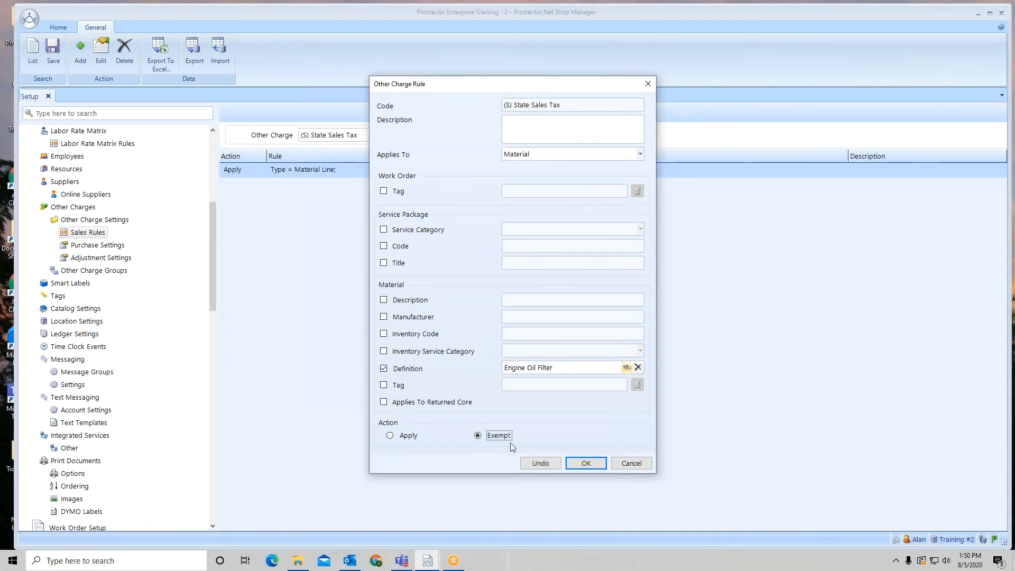
click(586, 464)
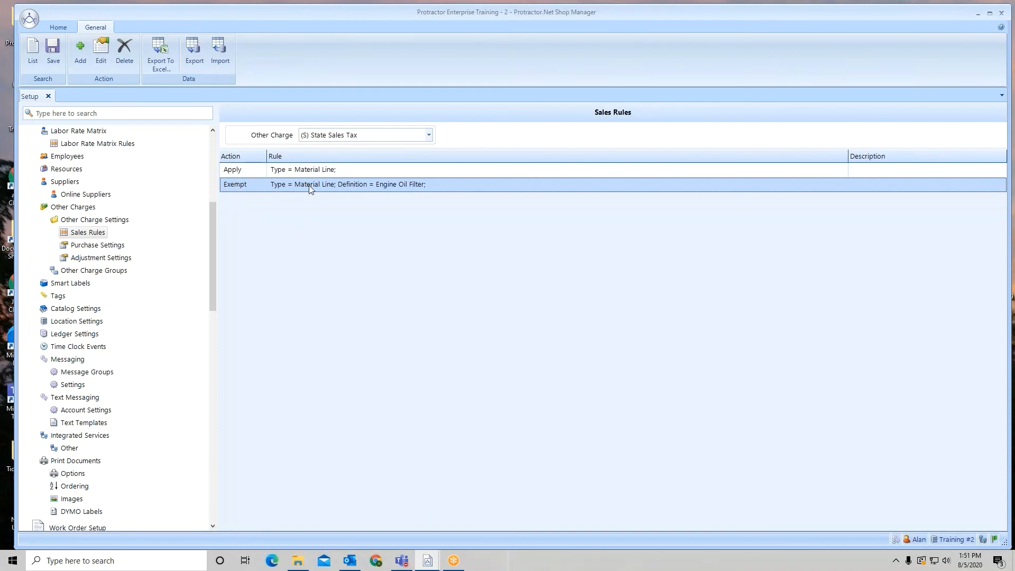
- Move the Engine Oil Filter exemption above the general Material rule and save the sales rules
drag(310, 189, 303, 174)
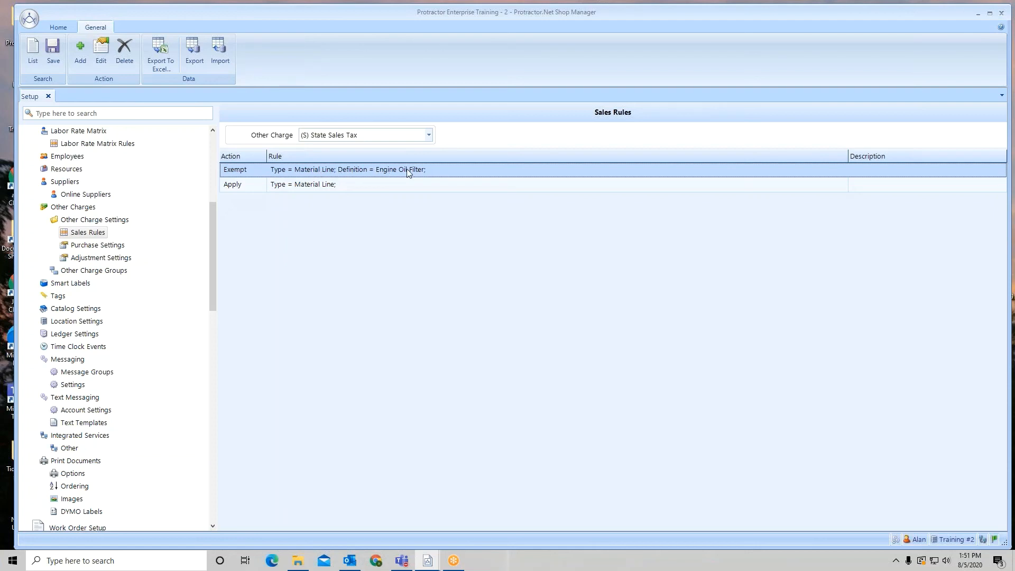
click(335, 186)
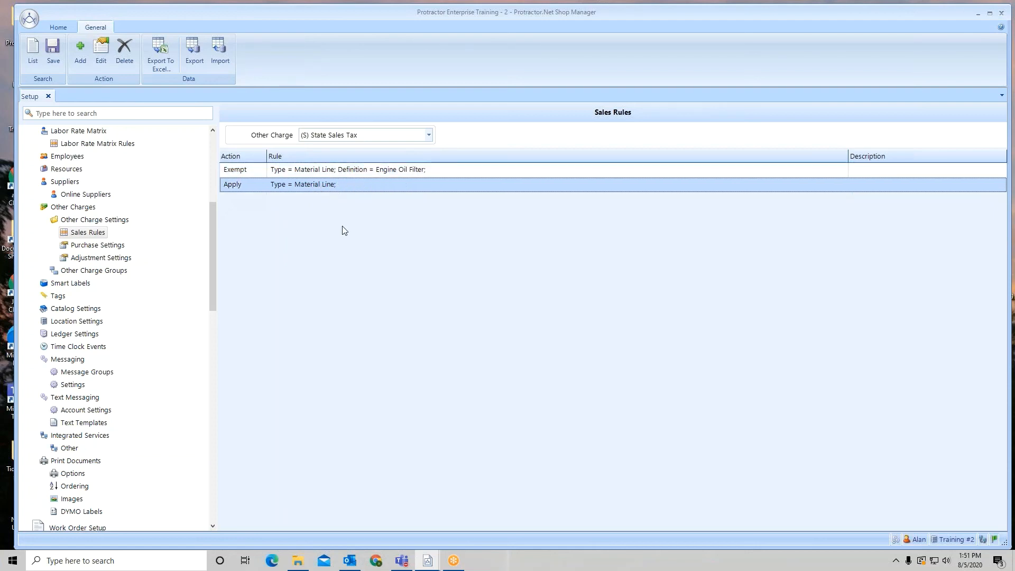
click(52, 49)
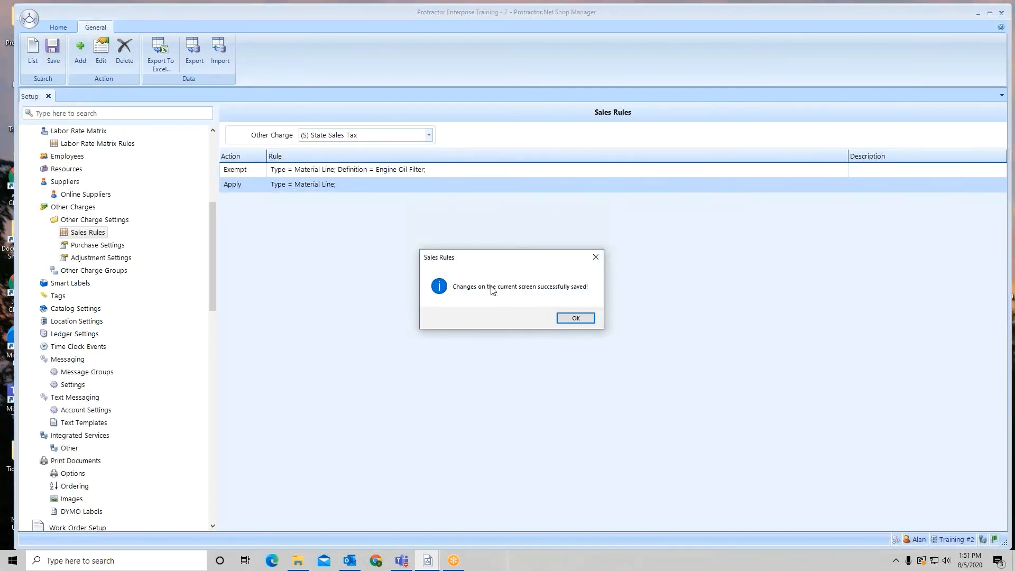
click(569, 318)
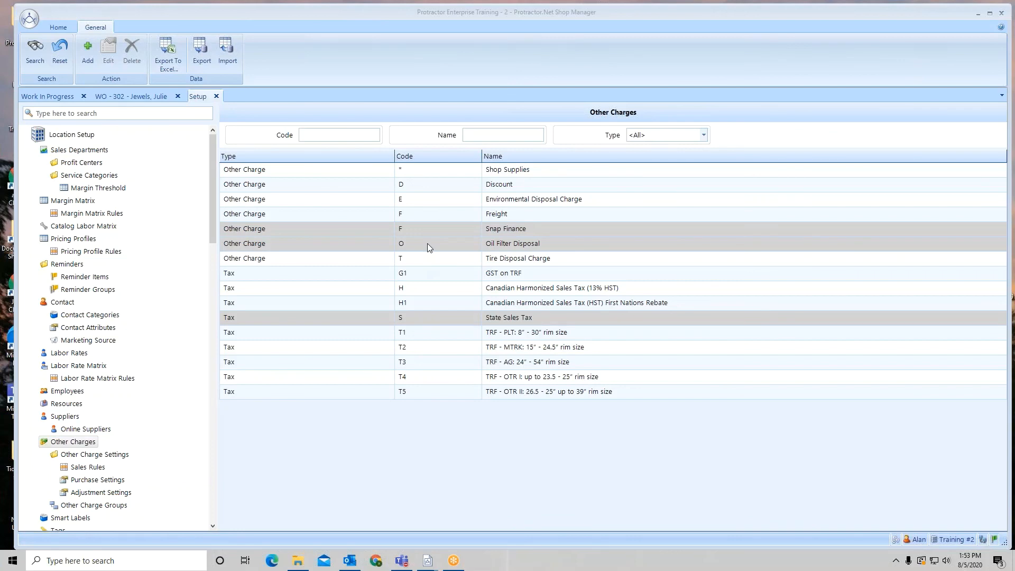
- Return to the open work order and check the definition on its Oil Filter material line
click(156, 97)
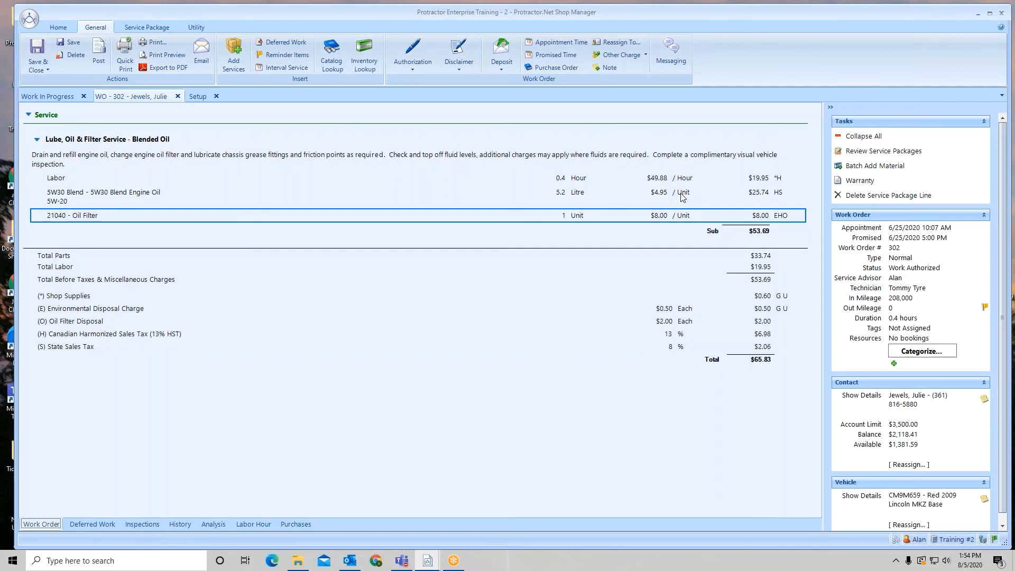
double_click(101, 222)
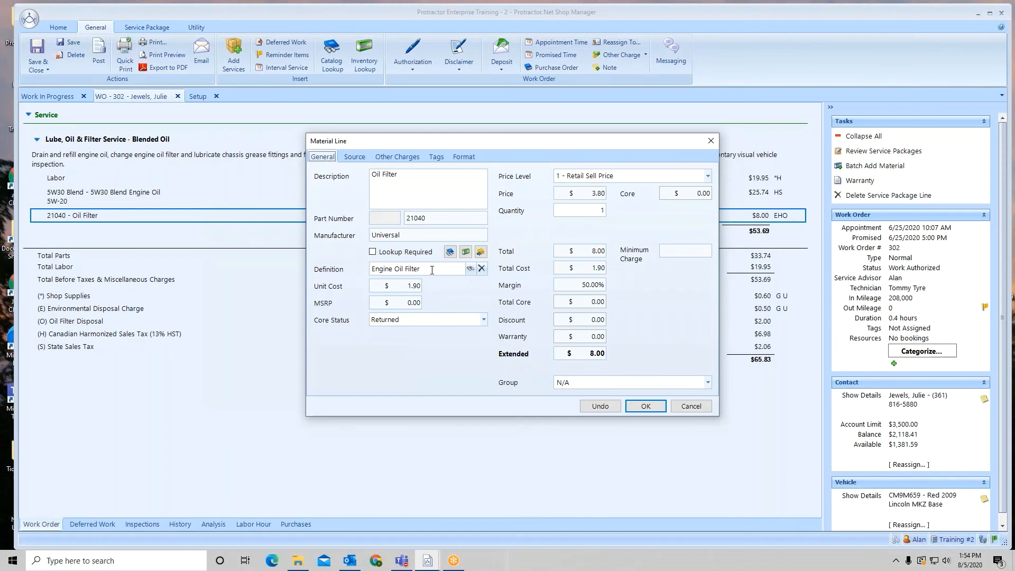
click(647, 409)
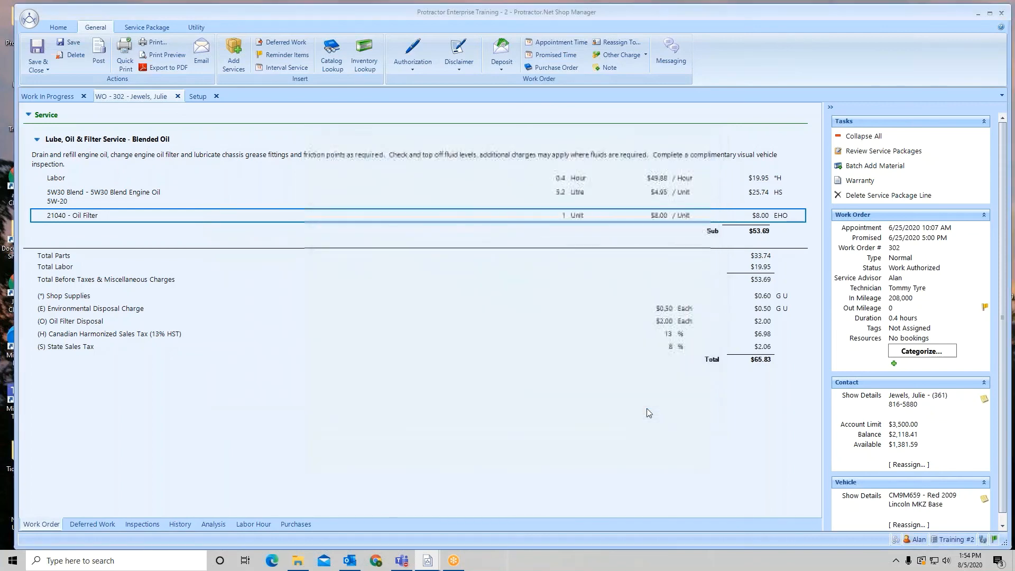